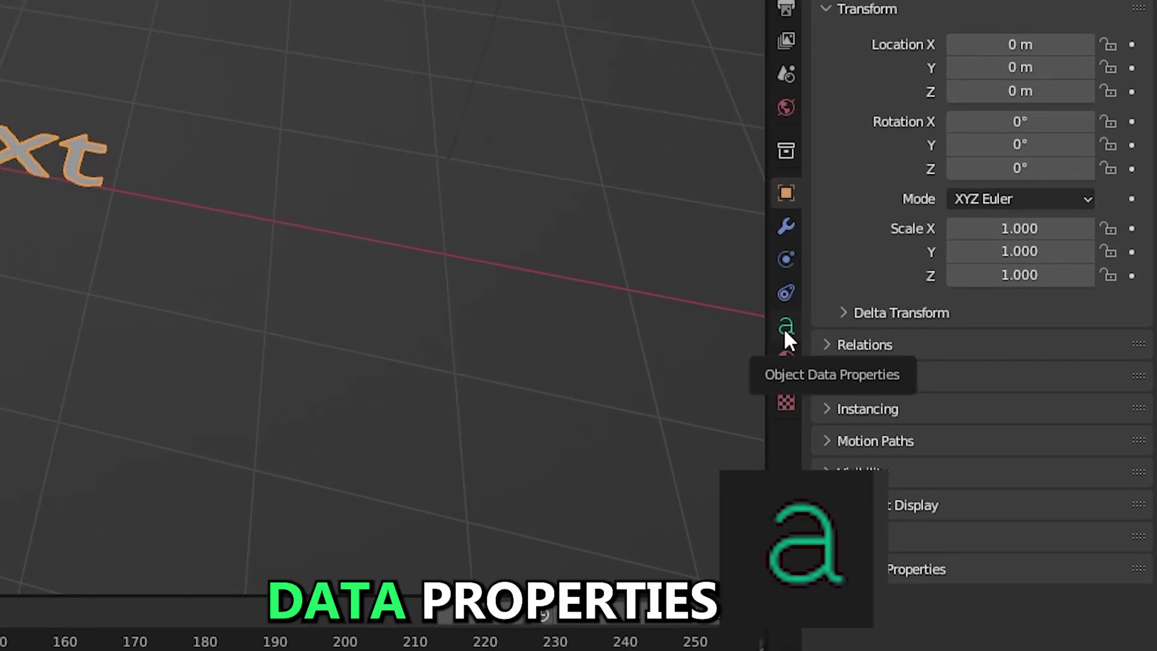
Load the Myanmar Text Bold font from C:\Windows\Fonts as the text object's regular font.
click(785, 327)
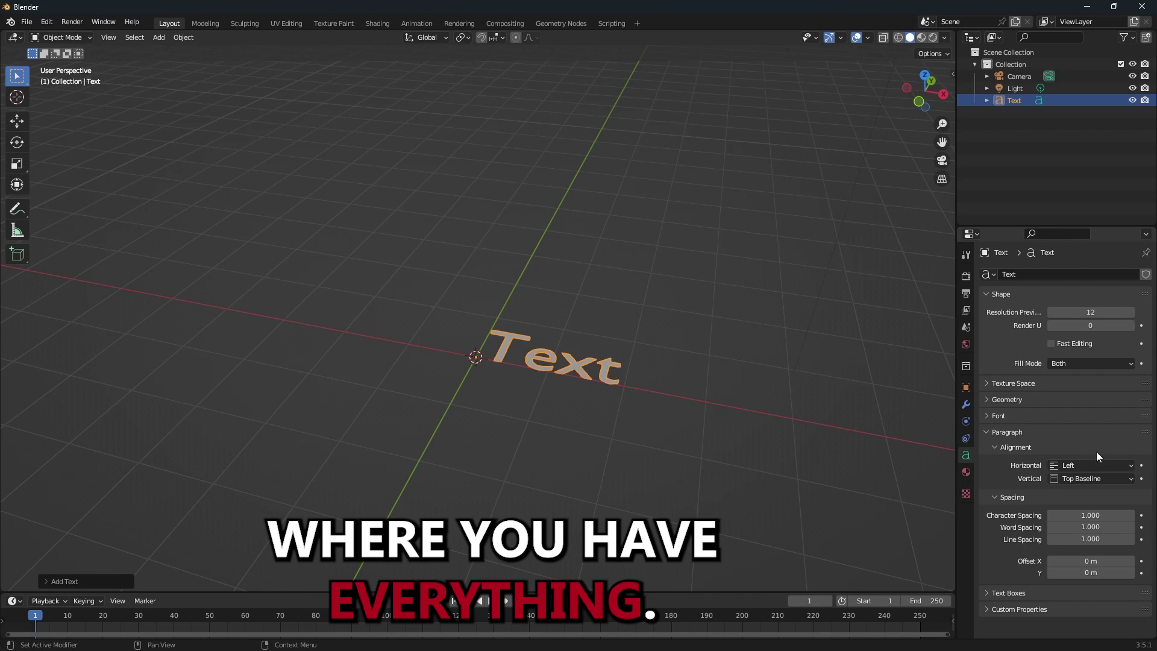
click(1009, 420)
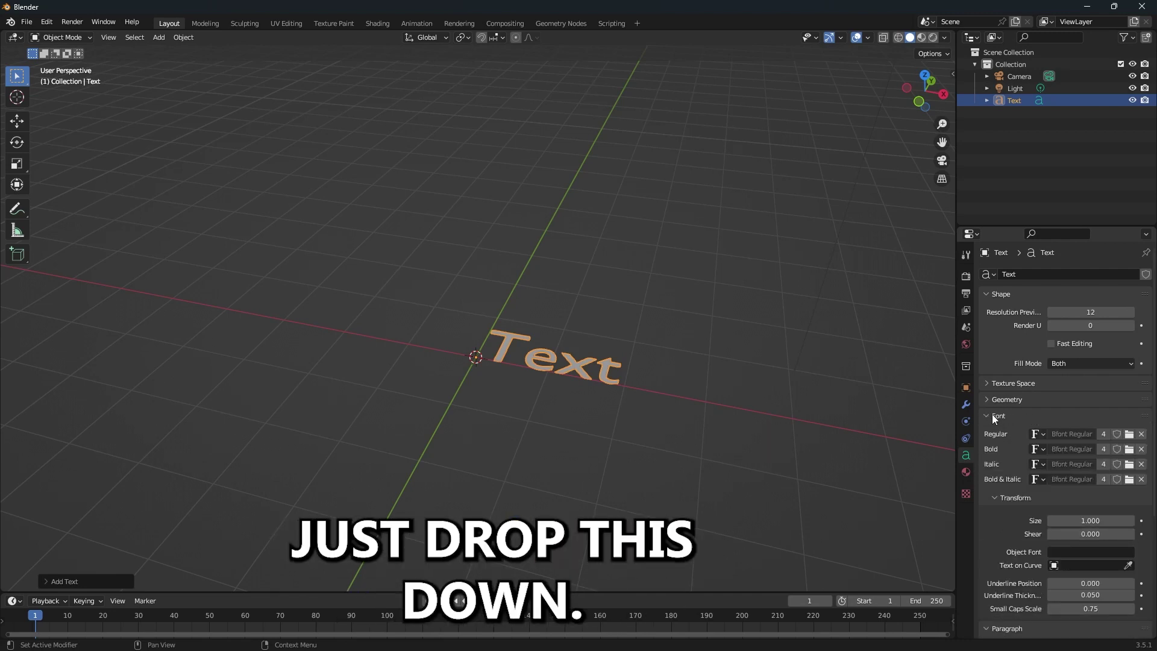
click(1129, 435)
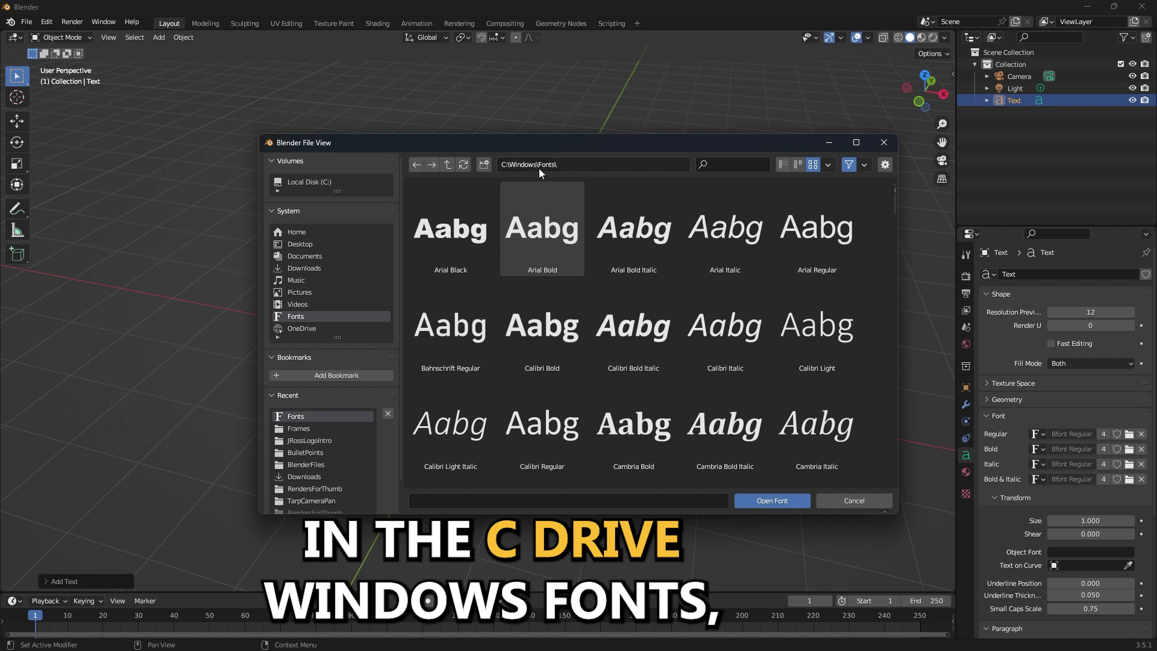
click(740, 167)
text(myan)
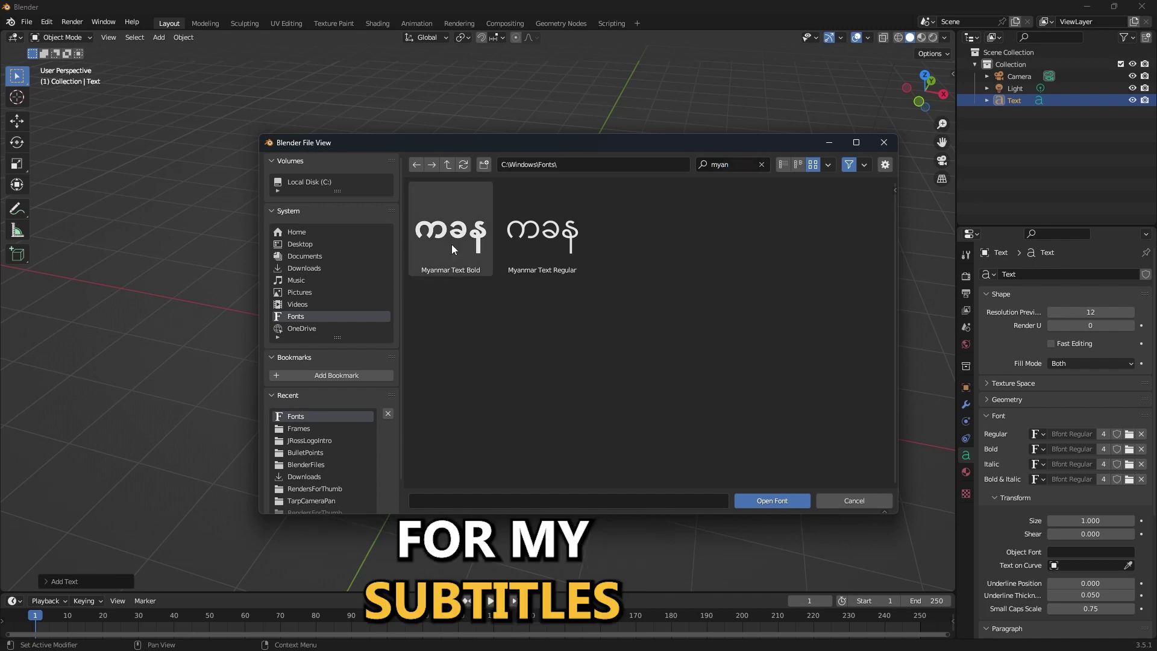
click(451, 244)
click(787, 506)
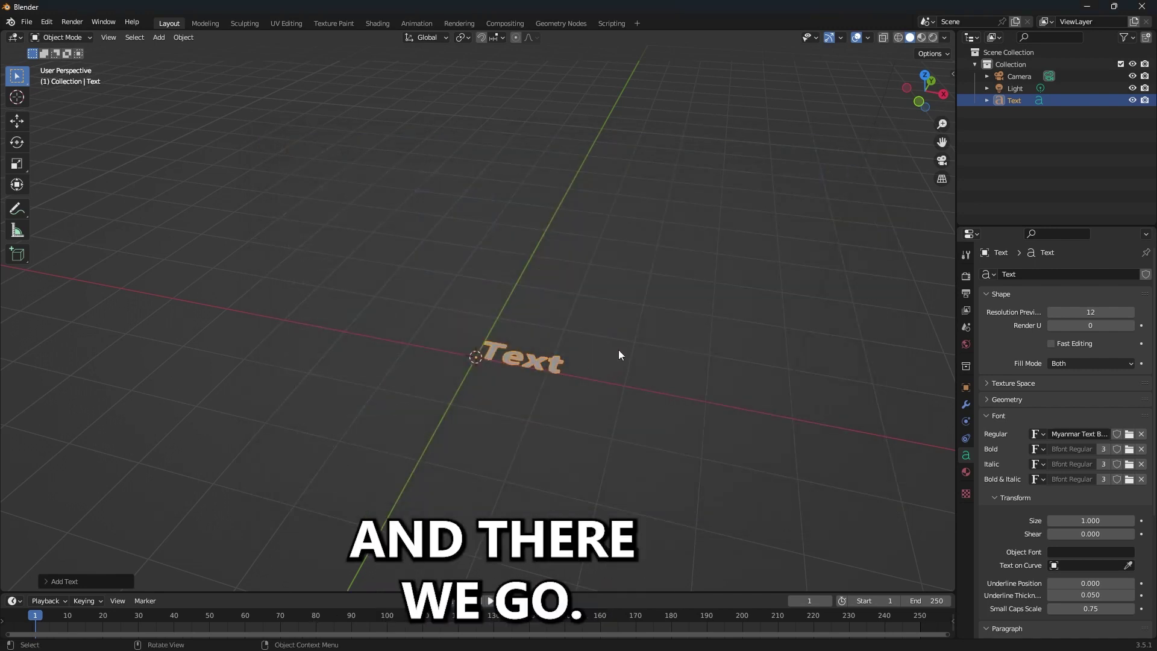
Change the text object's regular font to Times New Roman Regular.
middle_drag(618, 350, 763, 344)
click(1130, 434)
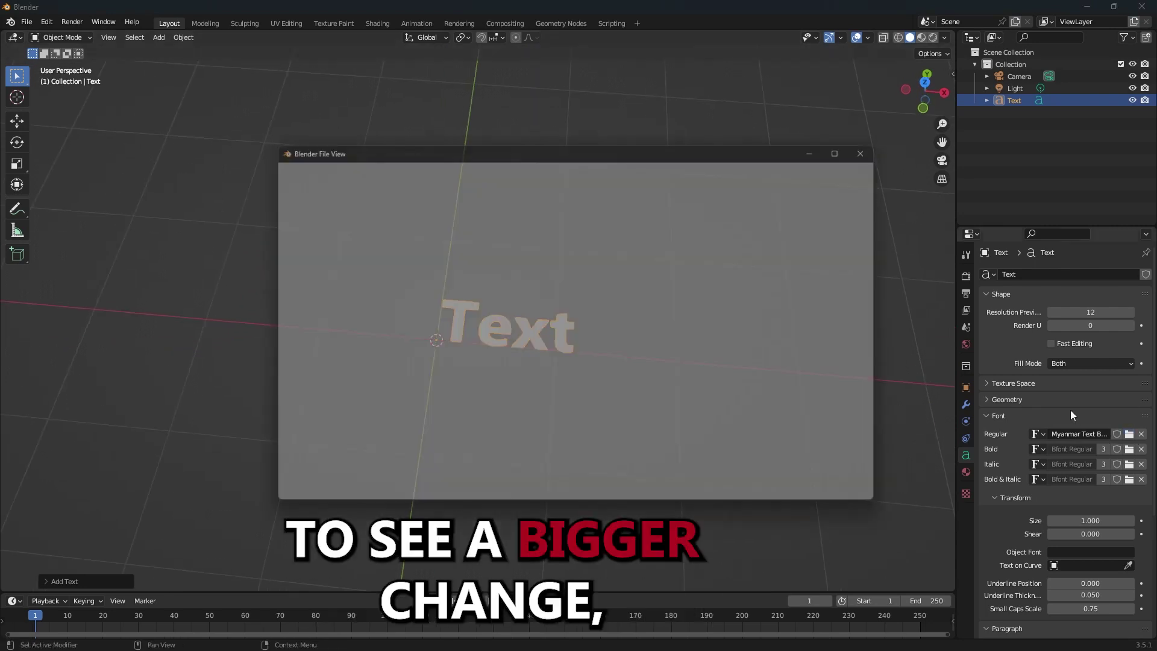
click(724, 166)
text(tim)
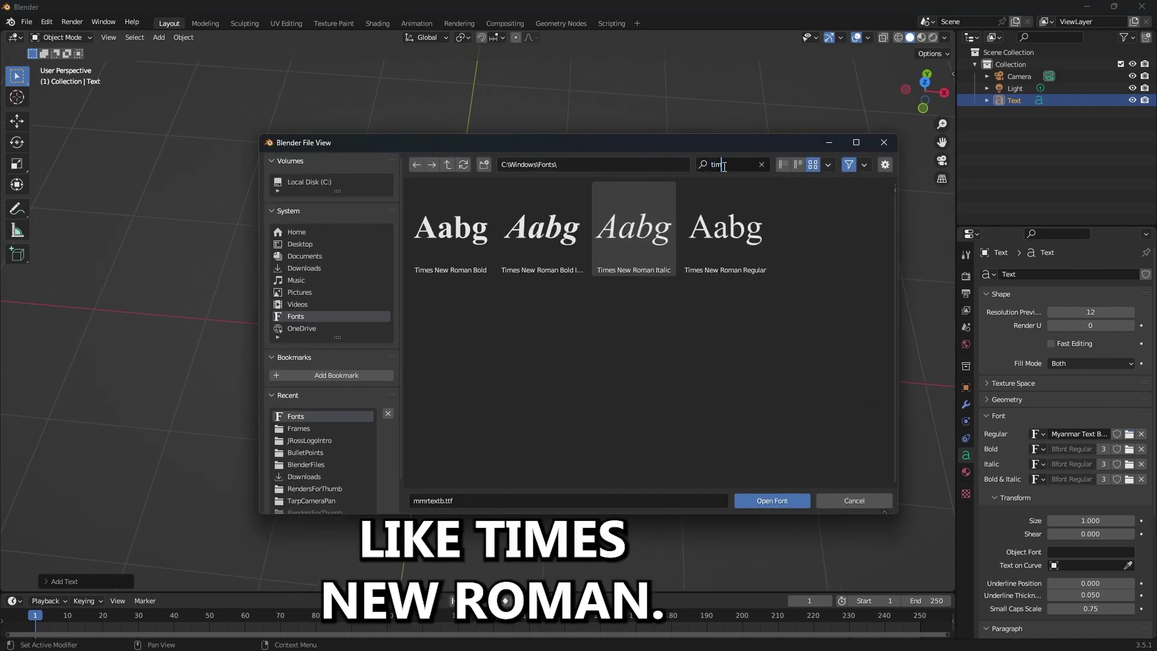
click(726, 235)
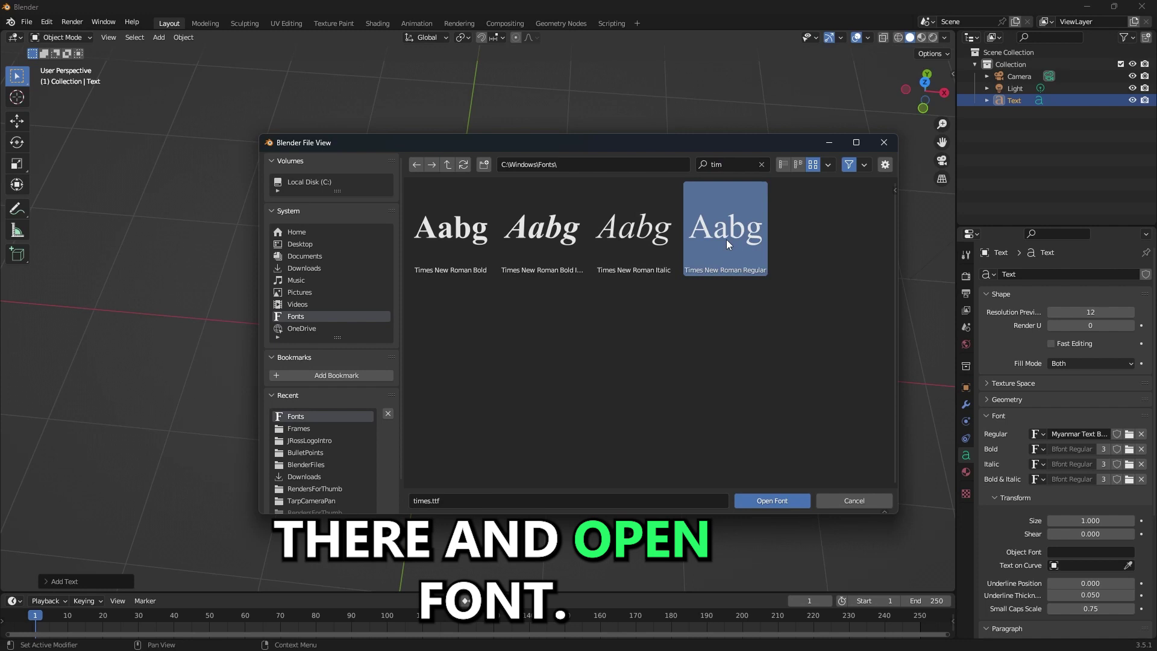
click(760, 502)
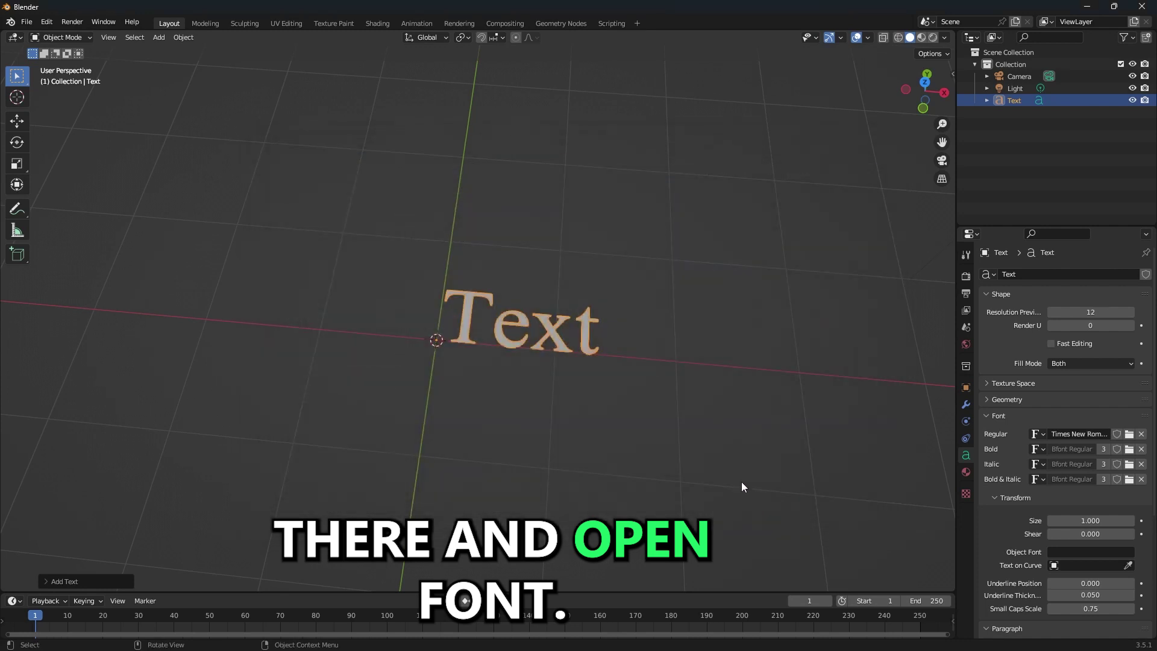
click(505, 339)
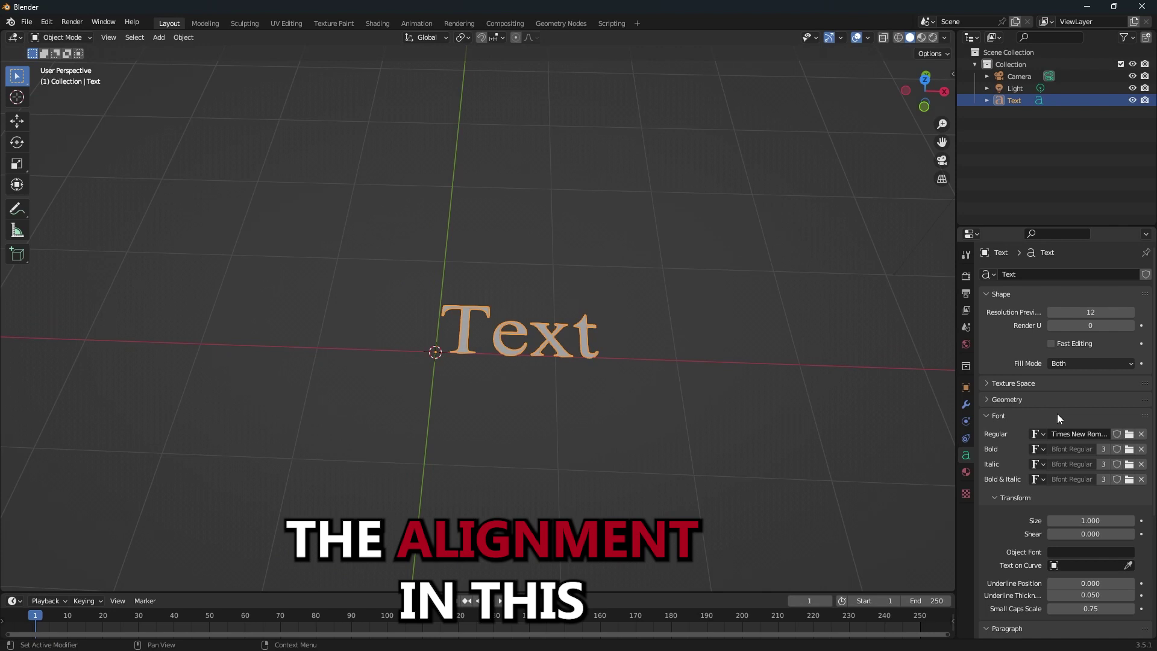
Align the text horizontally to Center and vertically to Bottom Baseline, and try adjusting the character spacing.
scroll(1058, 414, down, 2)
scroll(1011, 554, down, 2)
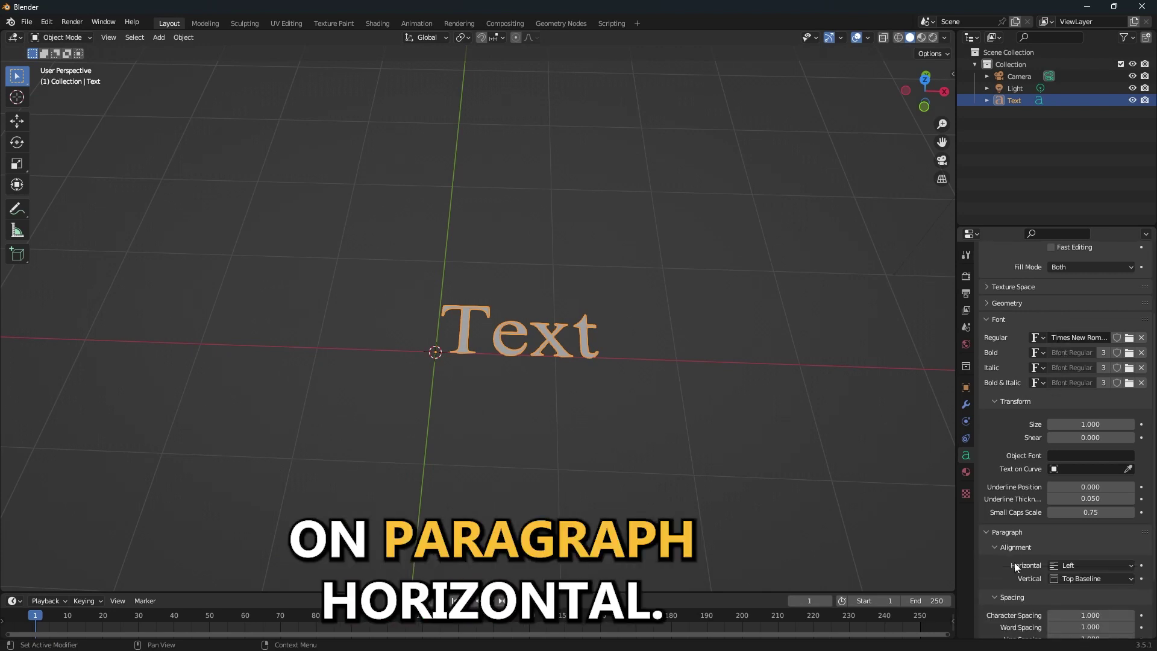
click(1073, 566)
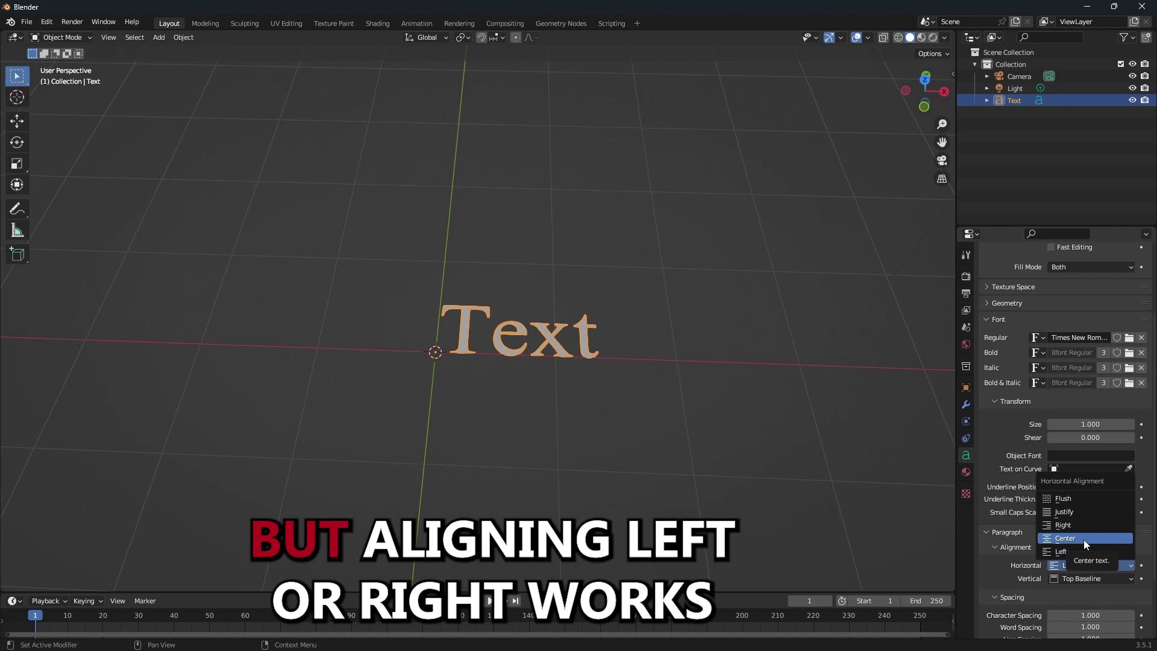
click(1084, 539)
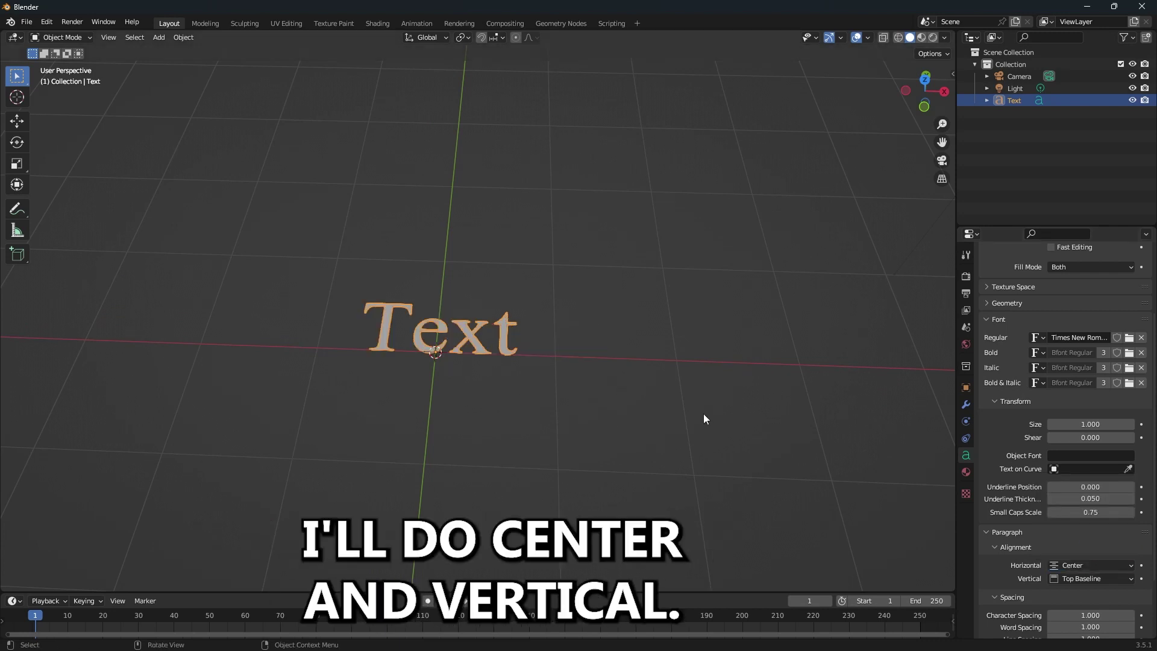
click(1076, 579)
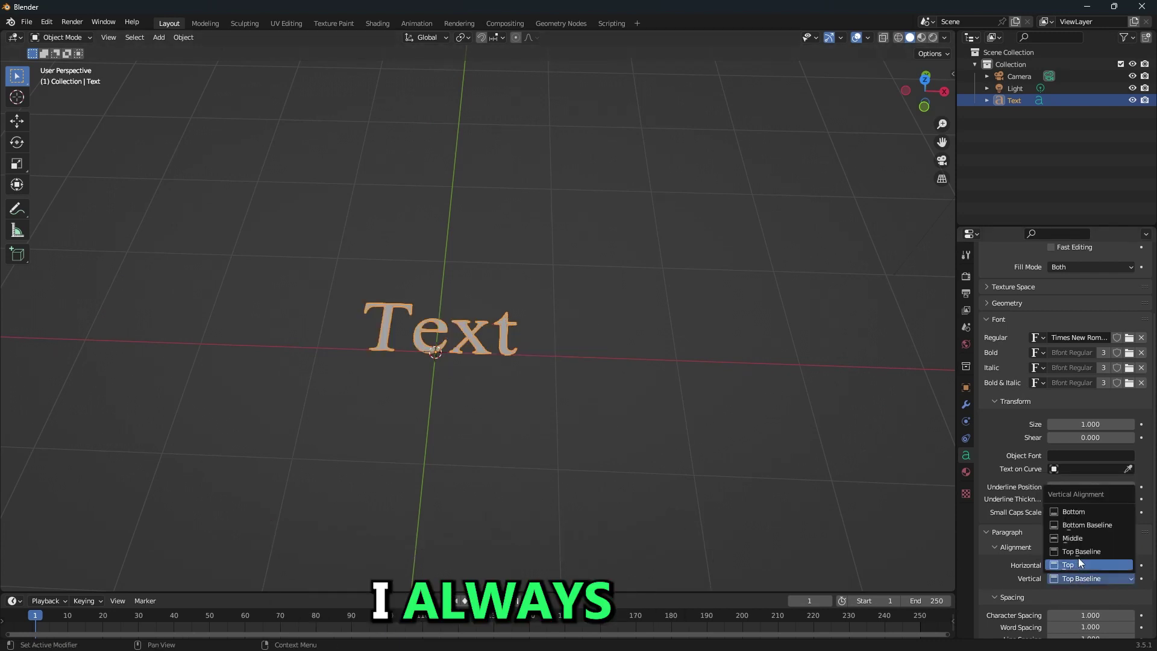
click(1087, 528)
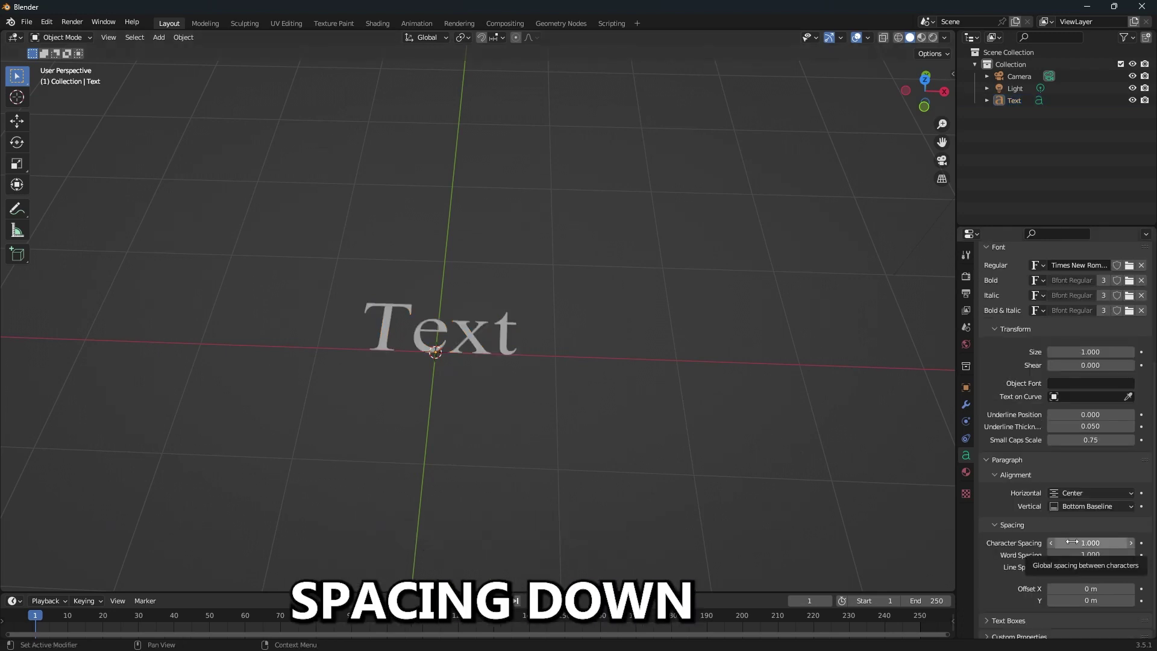
mouse_move(1072, 542)
mouse_down()
mouse_move(1127, 541)
mouse_move(1073, 542)
mouse_move(1088, 542)
mouse_move(1067, 555)
mouse_up()
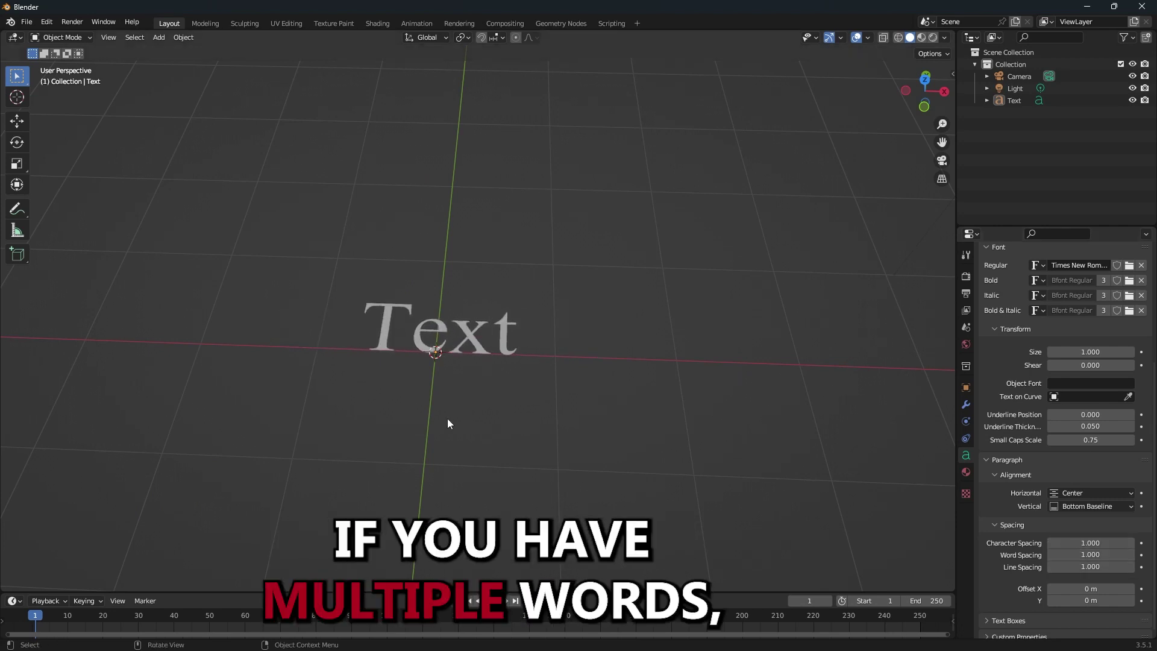
Replace the text object's wording with "What's up Dudes" and try adjusting its word spacing.
click(486, 349)
key(Tab)
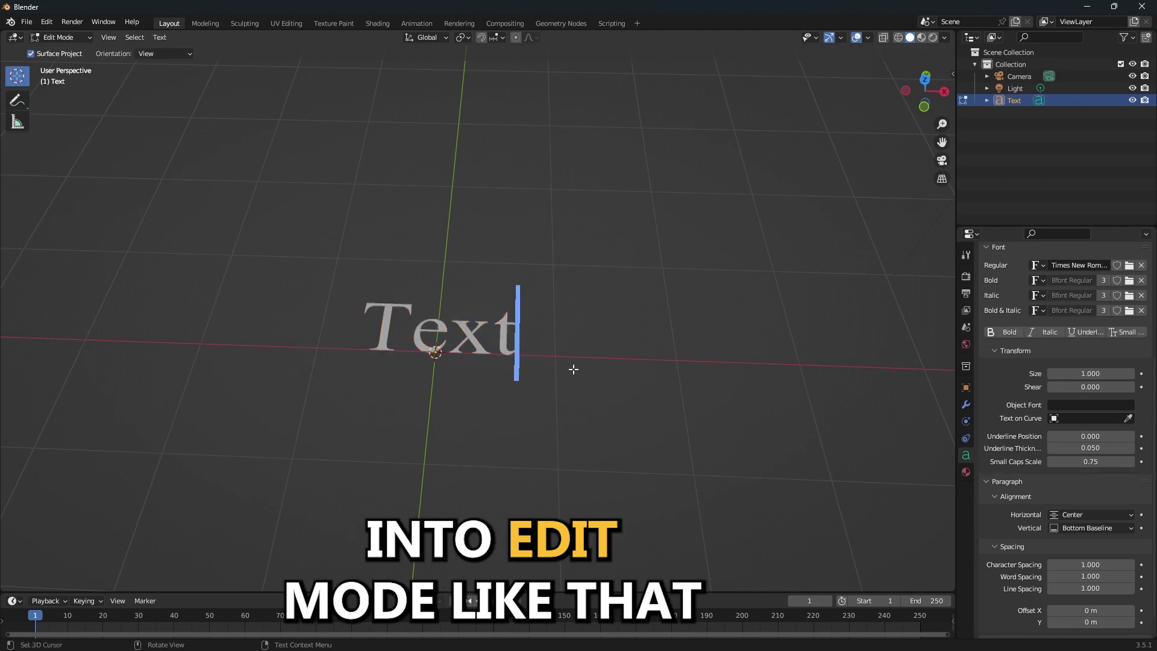
text(T)
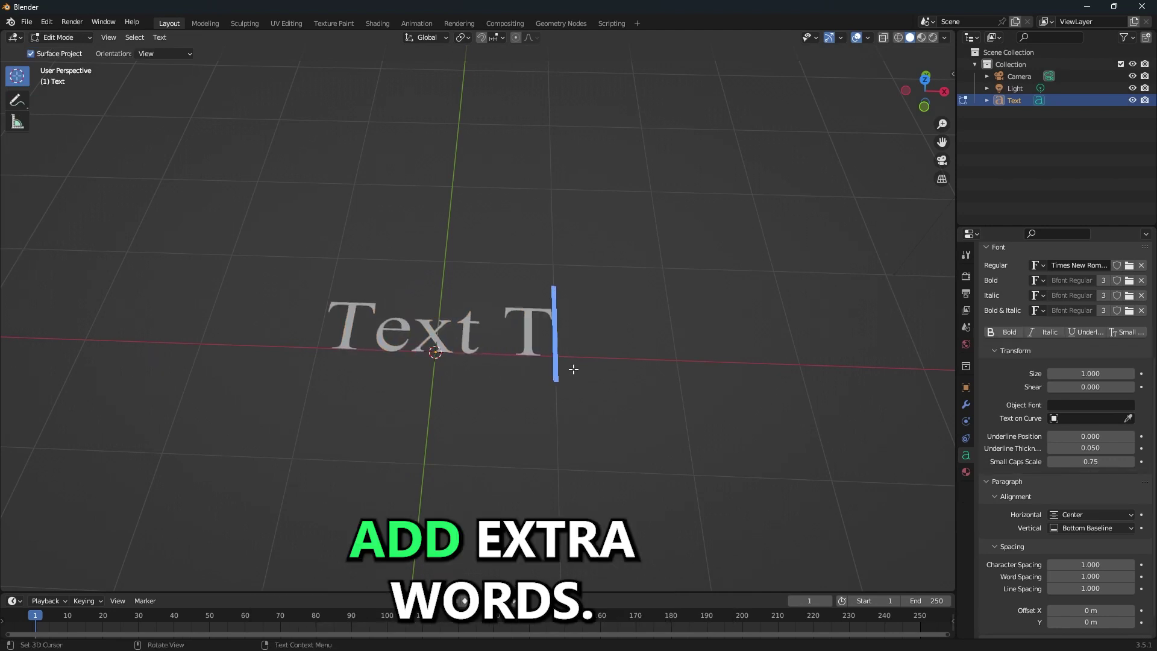
key(BackSpace)
key(BackSpace)
key(BackSpace)
key(BackSpace)
key(BackSpace)
key(BackSpace)
text(What's up)
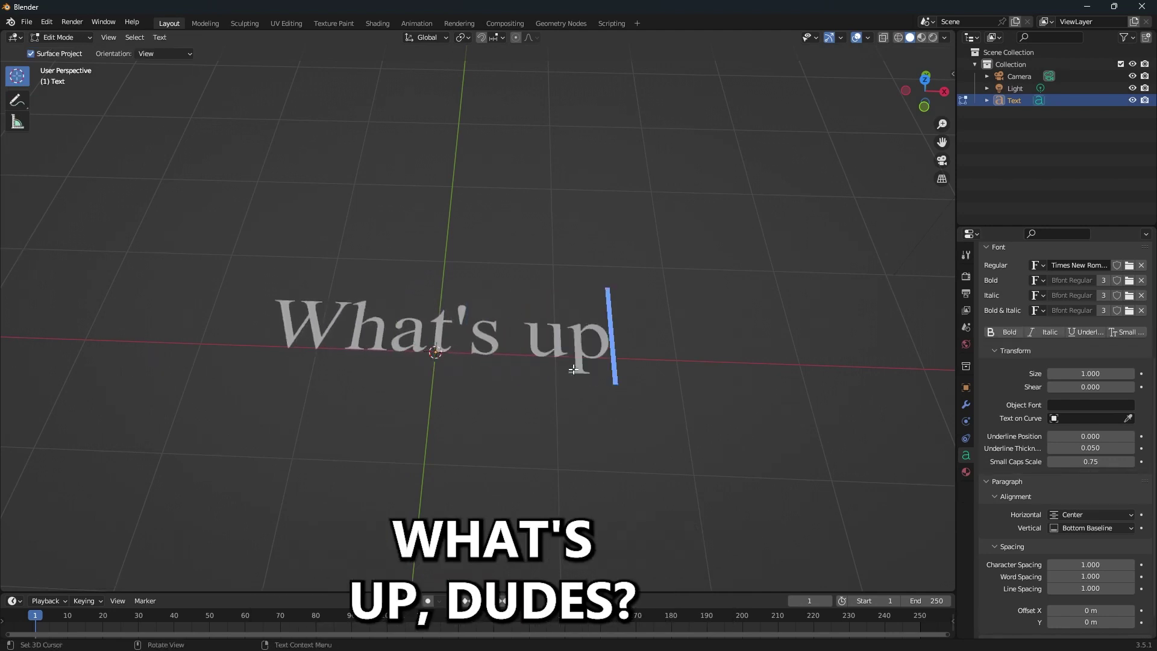
text( Dudes)
key(Tab)
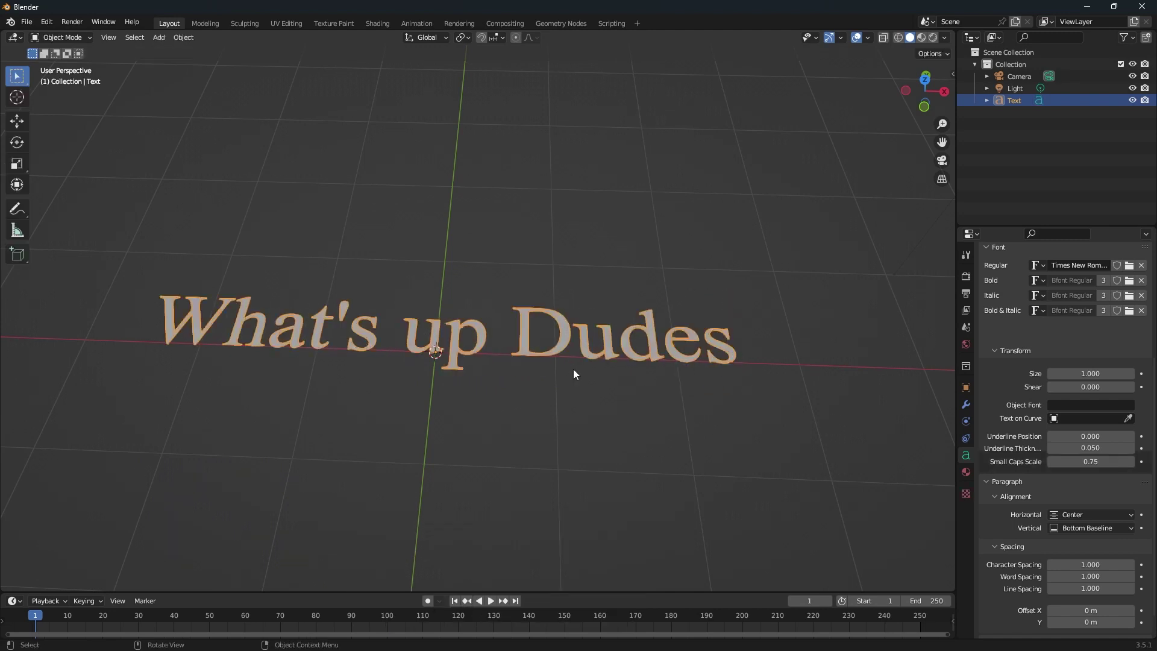
mouse_move(1093, 556)
mouse_down()
mouse_move(1148, 555)
mouse_move(1093, 555)
mouse_up()
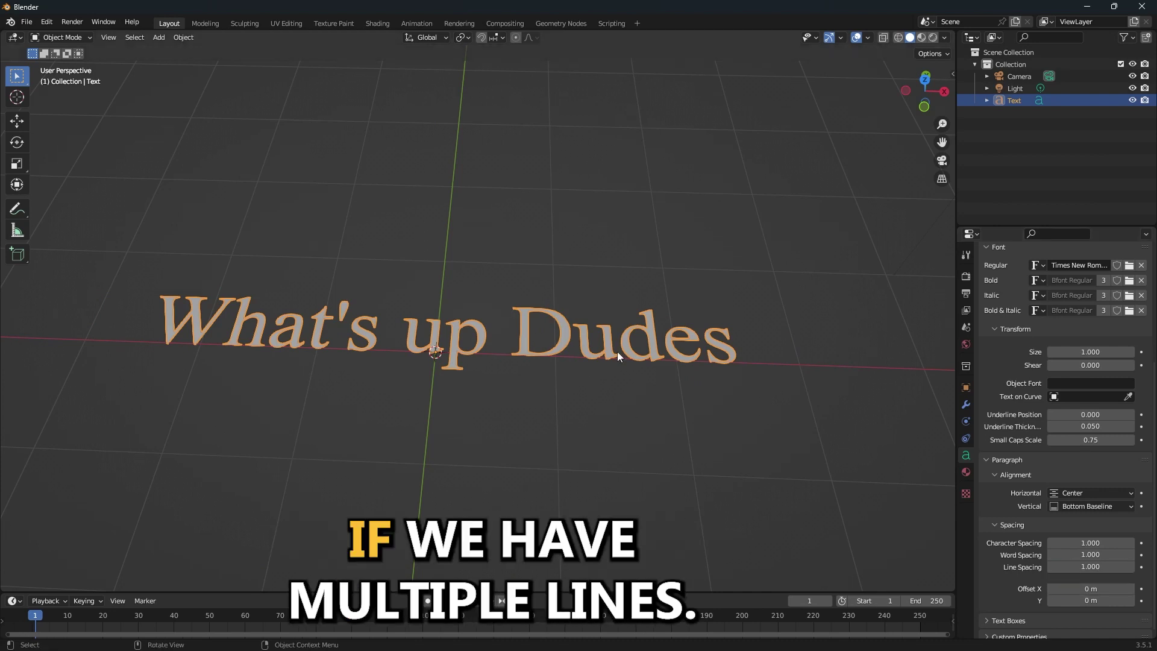
Add a second line reading "and Dudettes" to the text and try a line spacing of 0.700.
key(Tab)
key(Return)
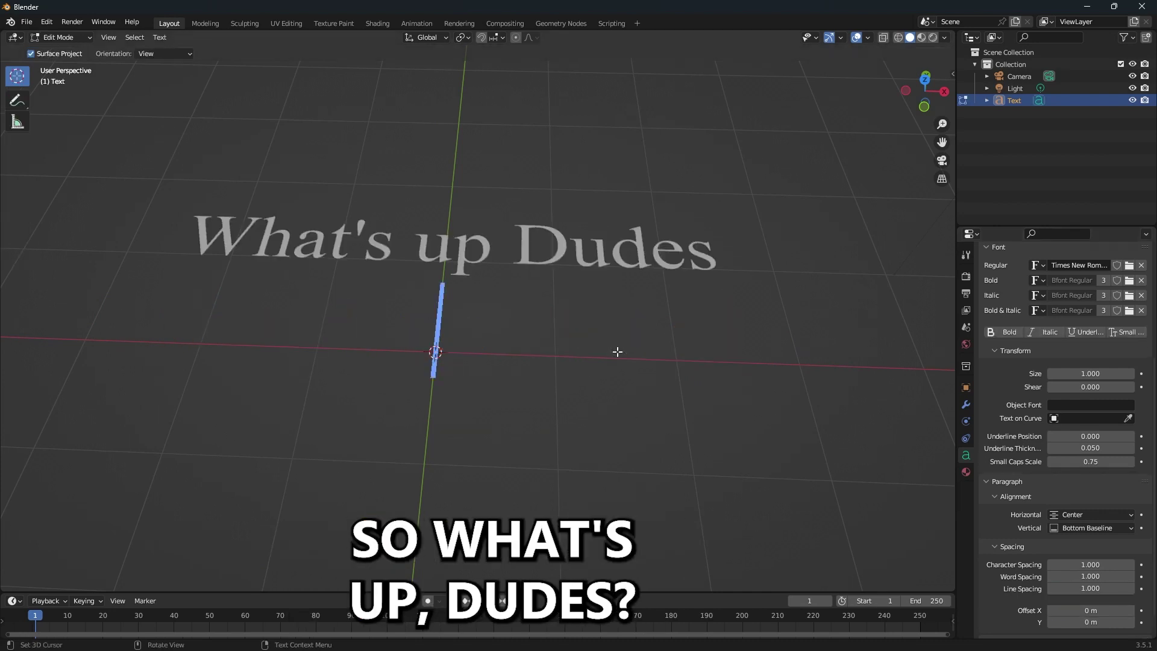
text(and Dude)
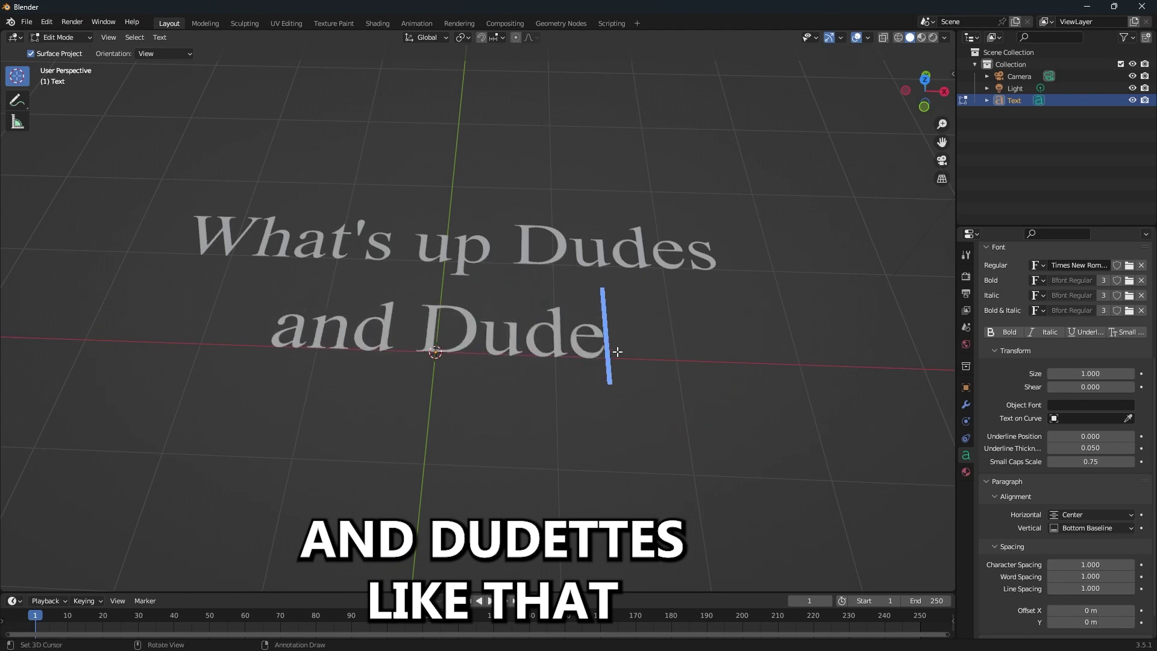
text(ttes)
key(Tab)
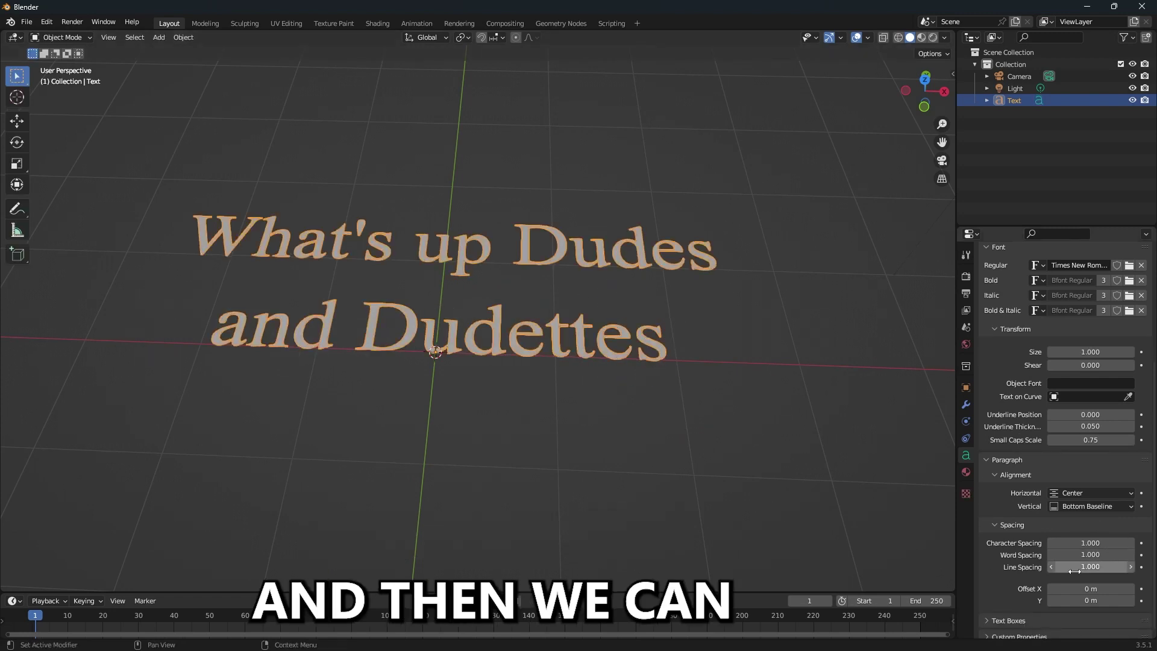
mouse_move(1075, 571)
mouse_down()
mouse_move(1110, 571)
mouse_move(1061, 571)
mouse_up()
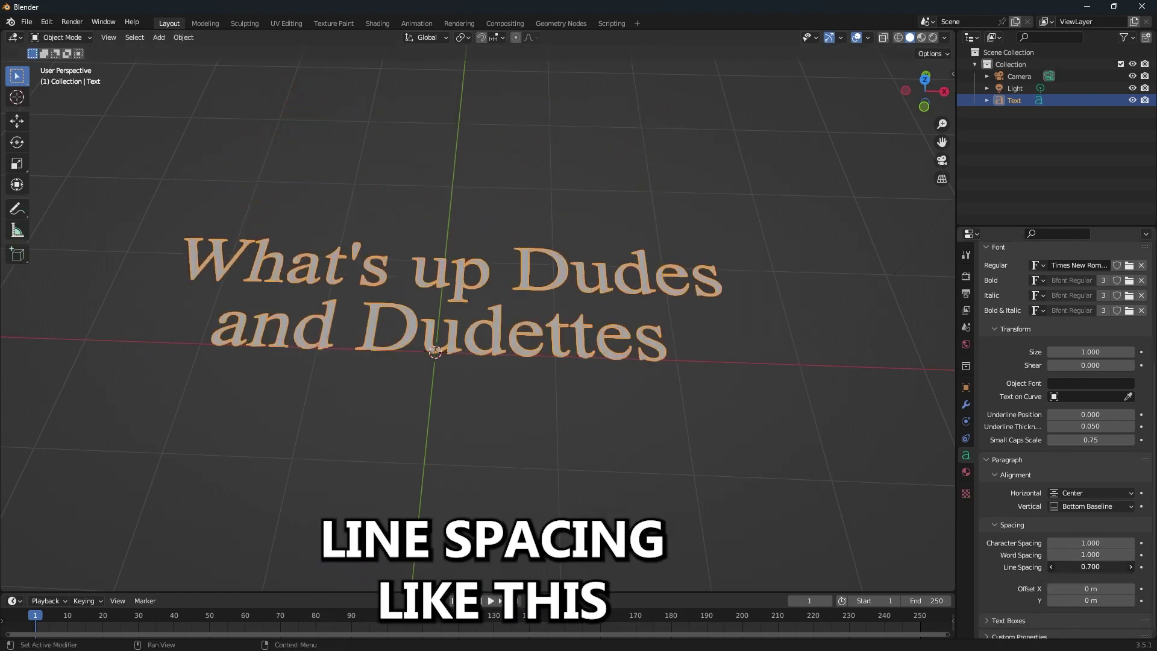
Collapse the paragraph and font settings and extrude the text geometry by 0.1 m.
click(1013, 525)
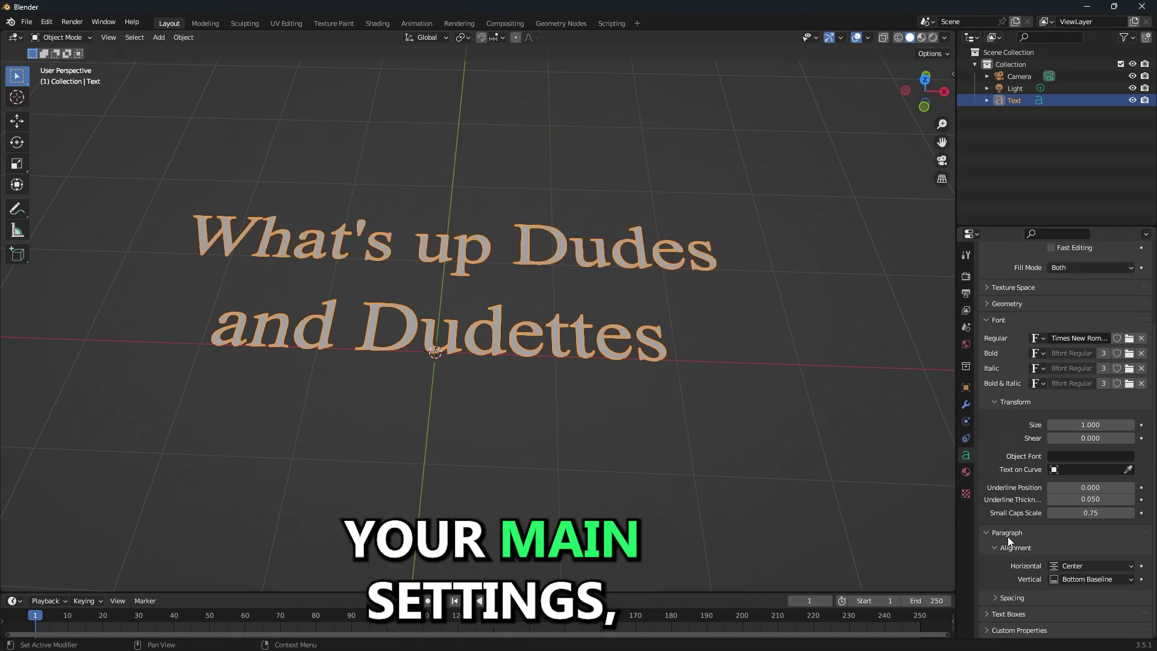
click(1007, 533)
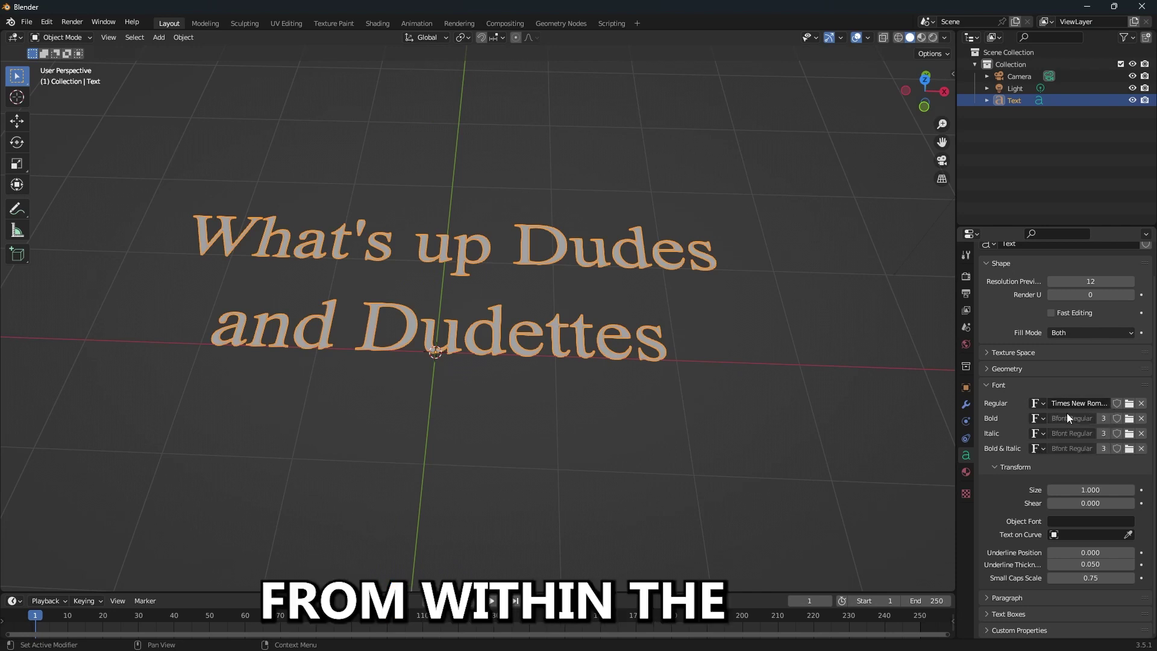
click(998, 384)
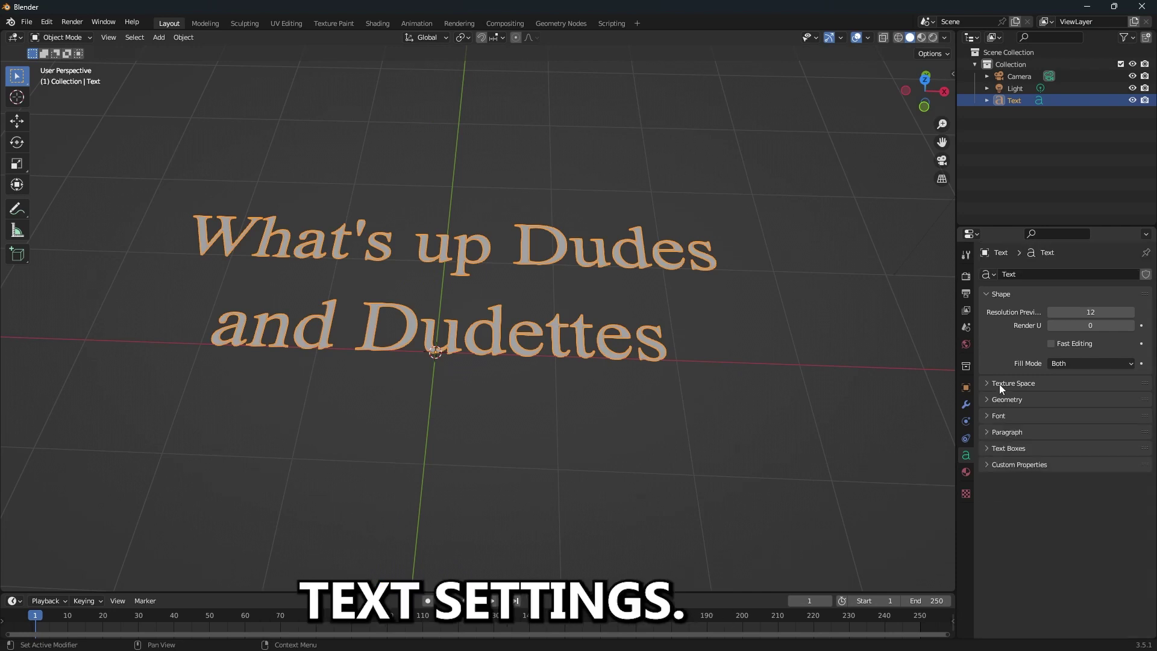
click(989, 399)
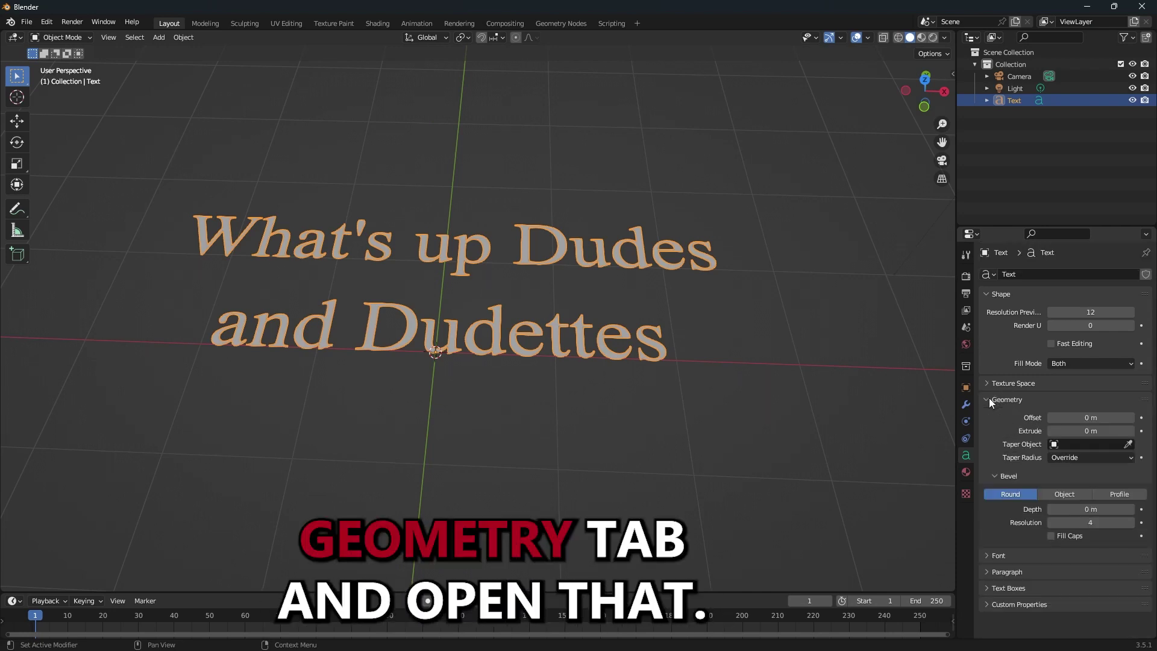
drag(1085, 431, 1103, 431)
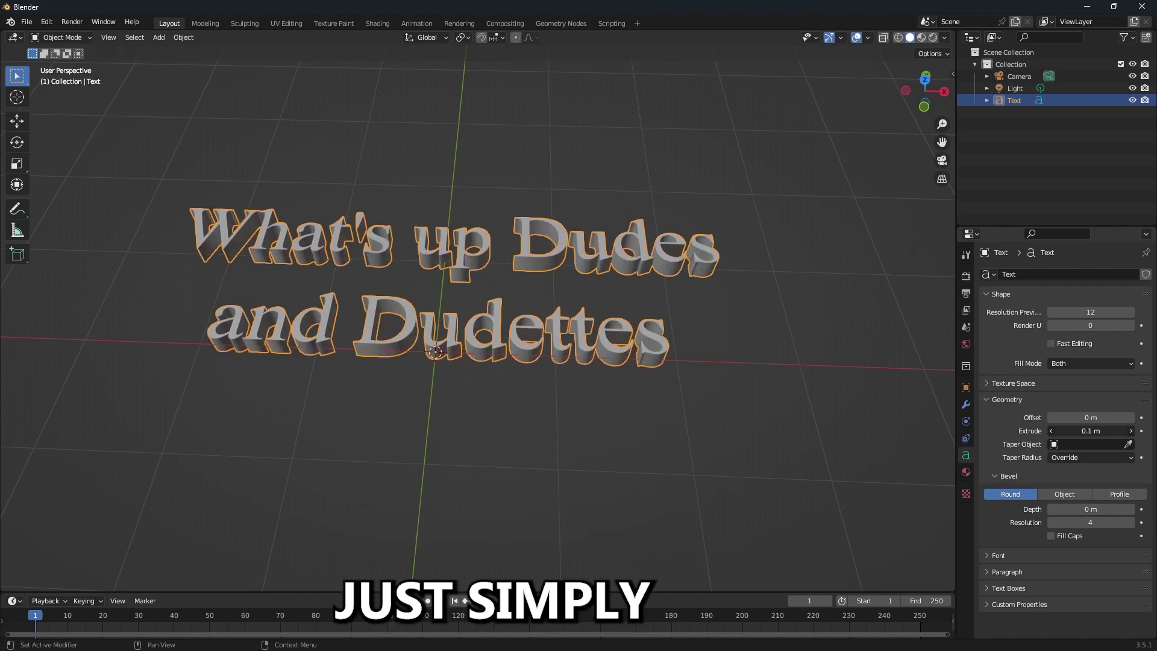
Give the extruded text a round bevel with a depth of 0.02 m.
mouse_move(669, 446)
middle_down()
mouse_move(637, 405)
mouse_move(669, 439)
middle_up()
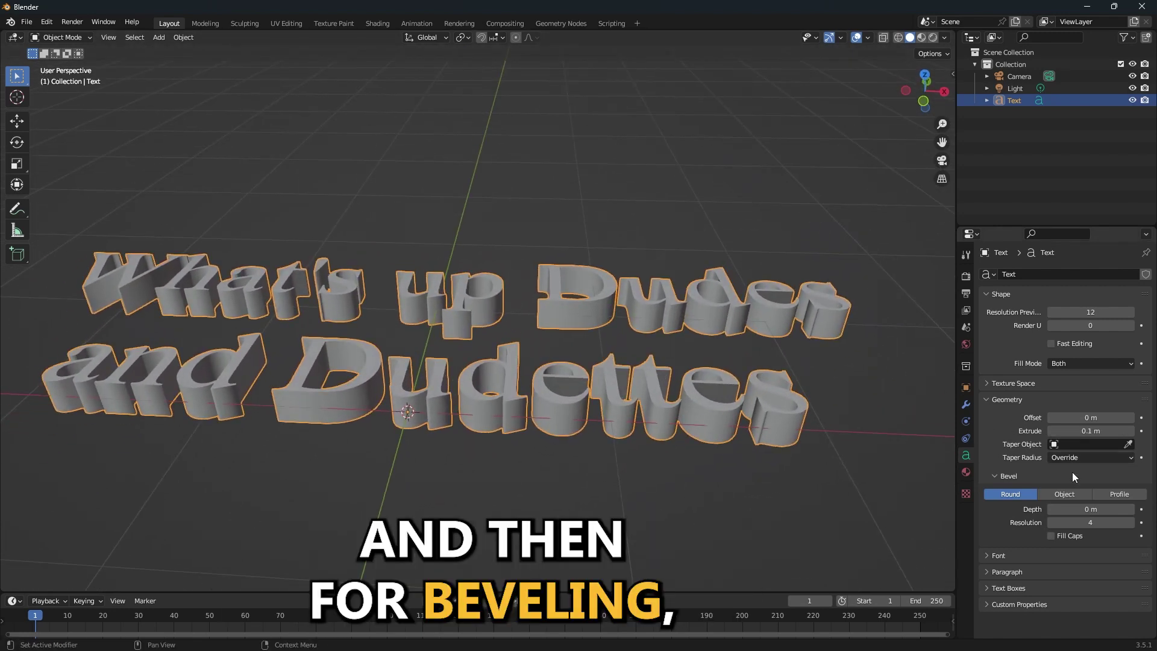
click(1131, 510)
click(1130, 510)
middle_drag(627, 423, 619, 419)
Set the text's character spacing to 1.100 so the bevelled letters sit further apart.
key(KP_7)
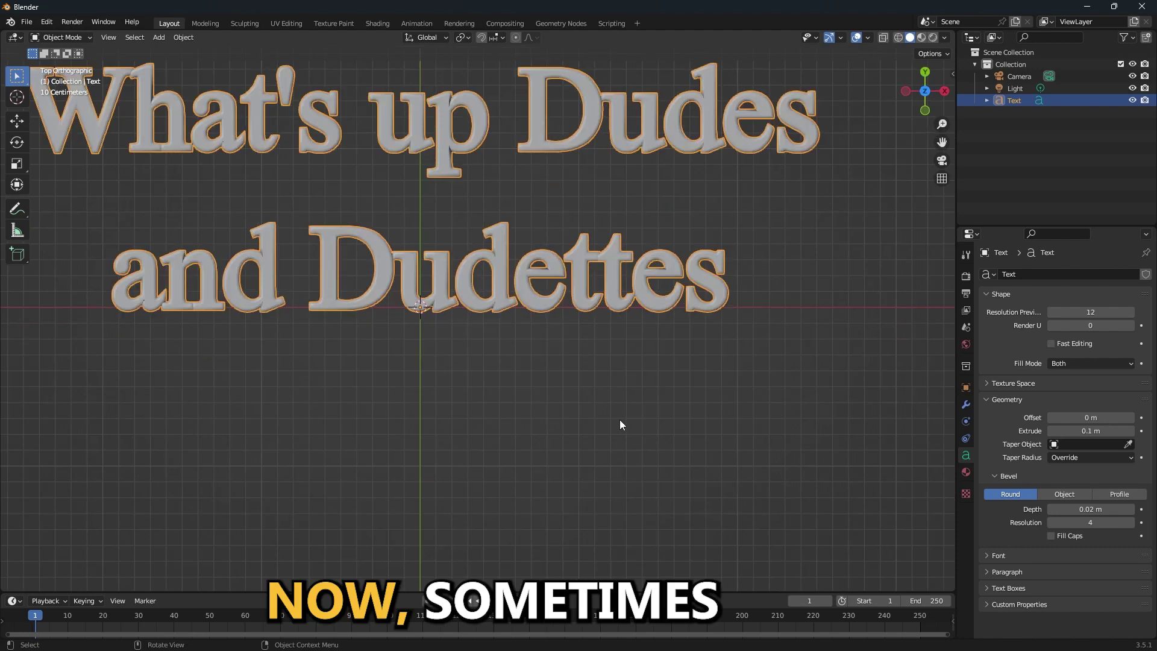
shift+middle_drag(510, 232, 586, 310)
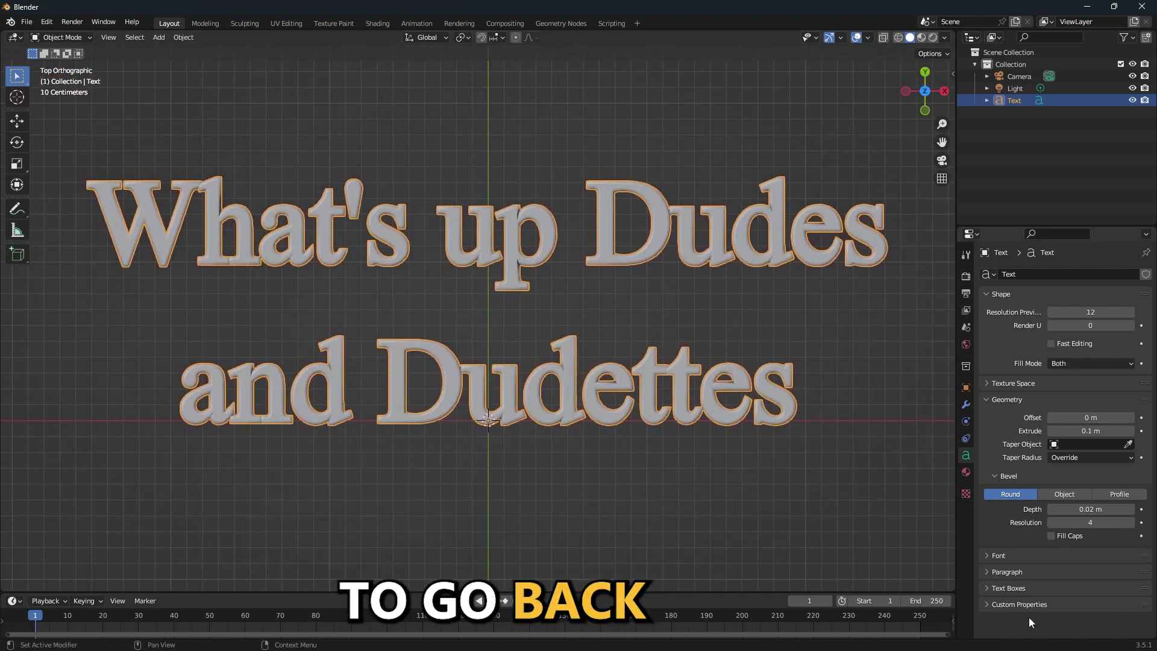
click(1008, 573)
scroll(1061, 573, down, 1)
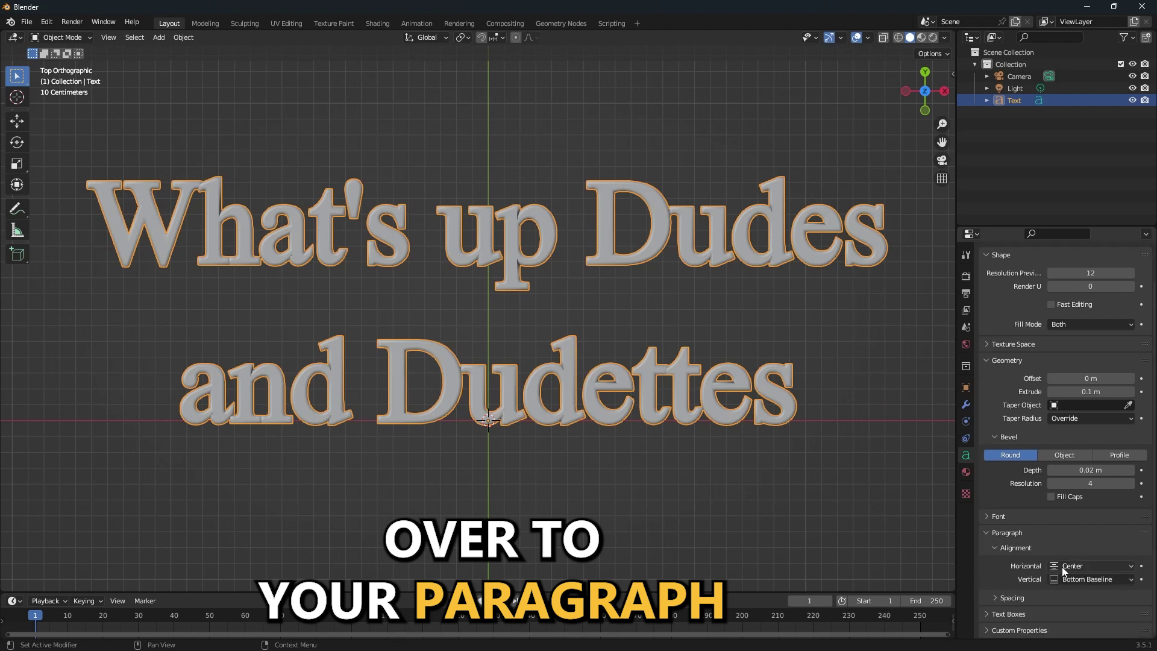
click(1004, 612)
scroll(1067, 585, down, 4)
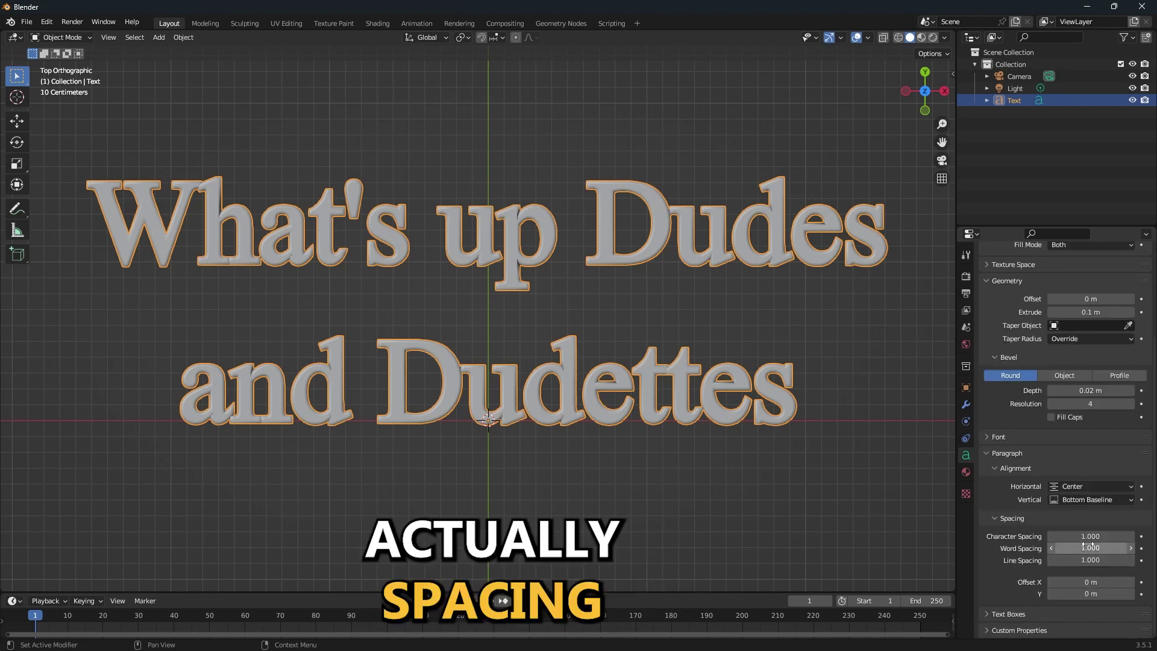
click(1132, 537)
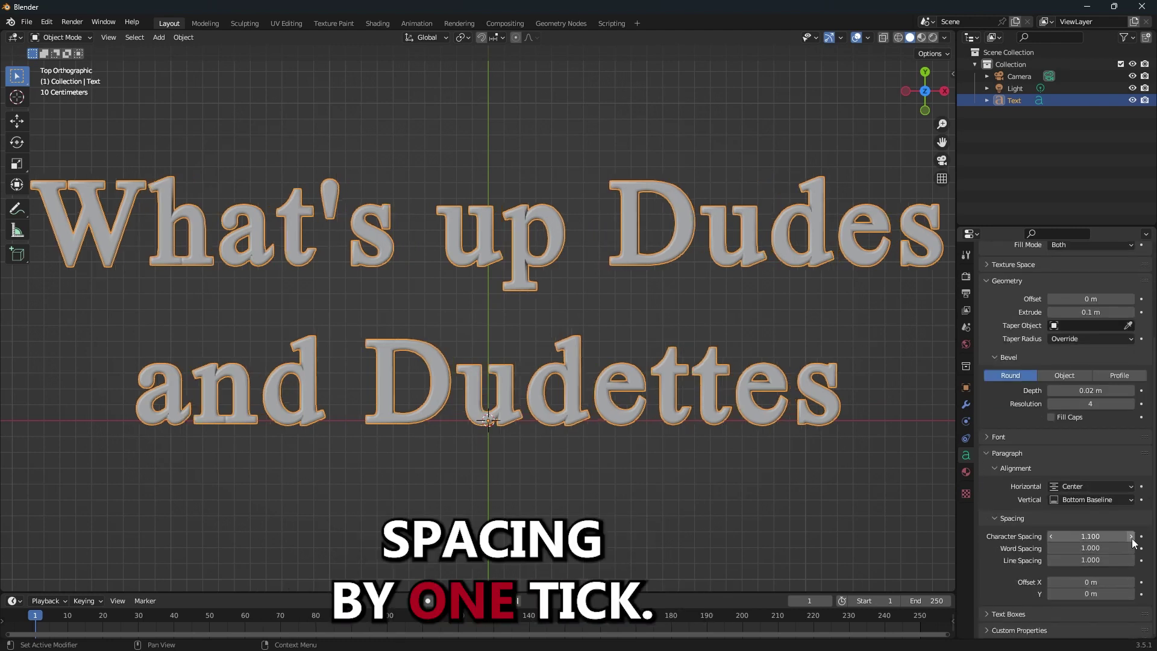
scroll(731, 449, down, 1)
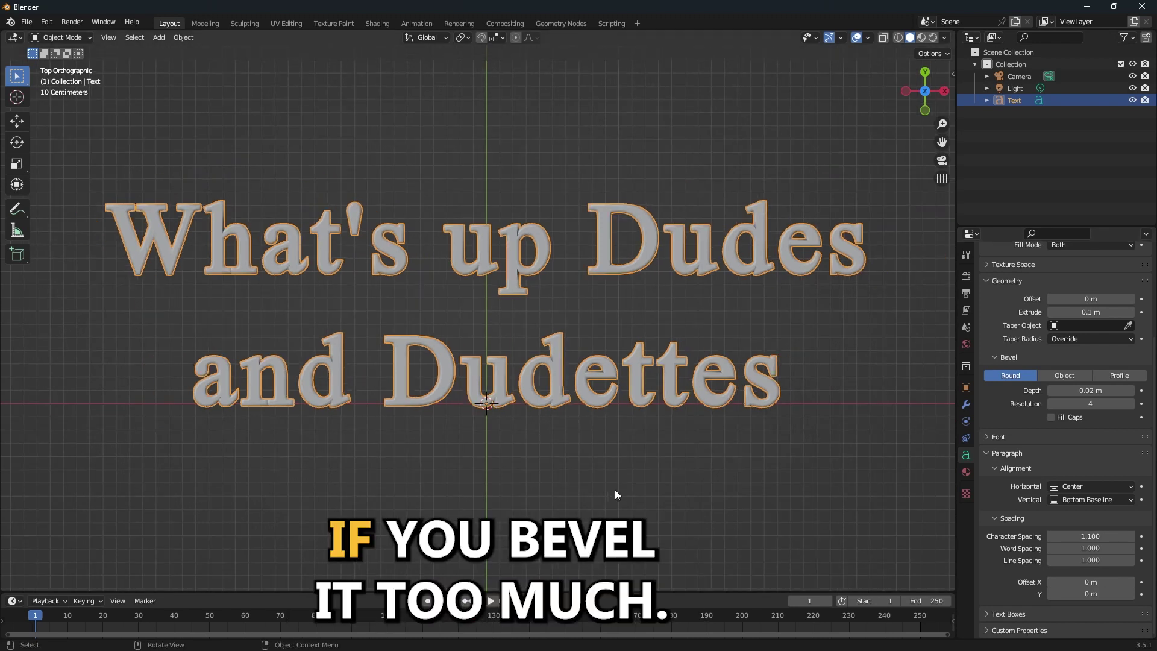
Join the text's two lines into one, with a space between "Dudes" and "and".
middle_drag(755, 515, 750, 445)
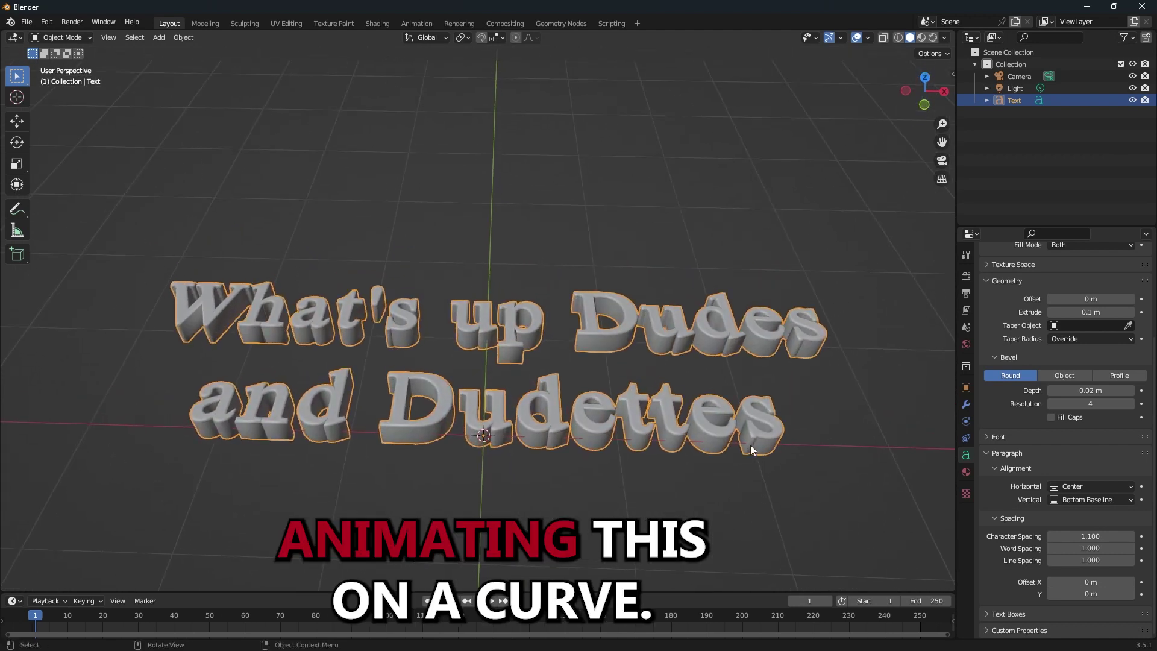
click(823, 476)
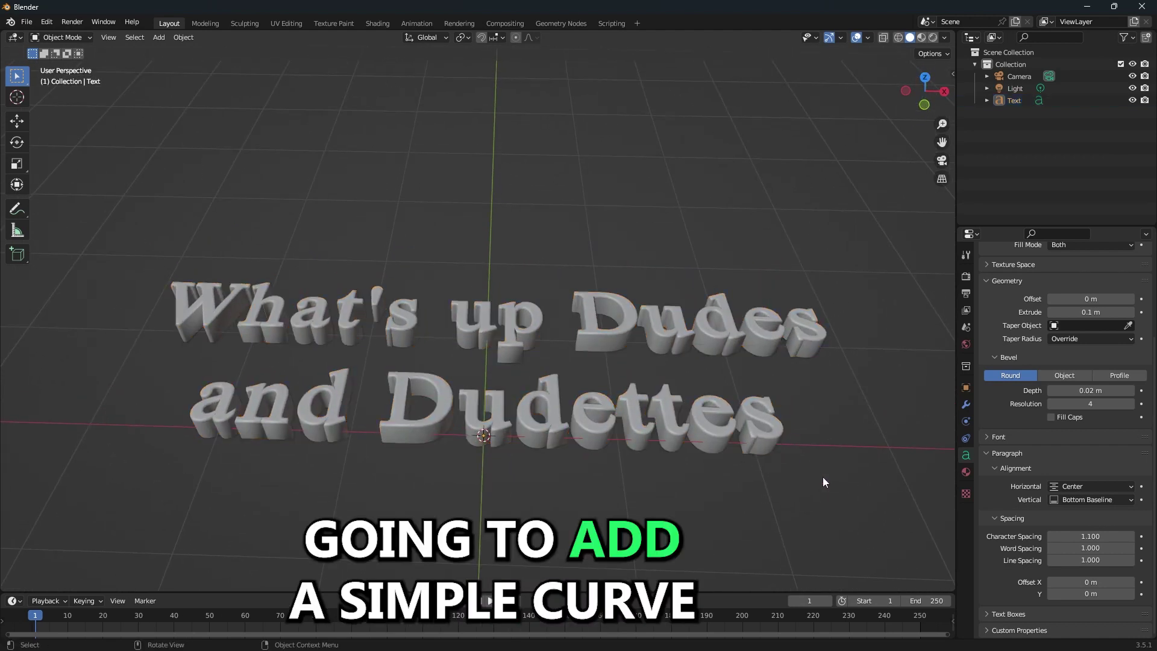
click(674, 441)
key(Tab)
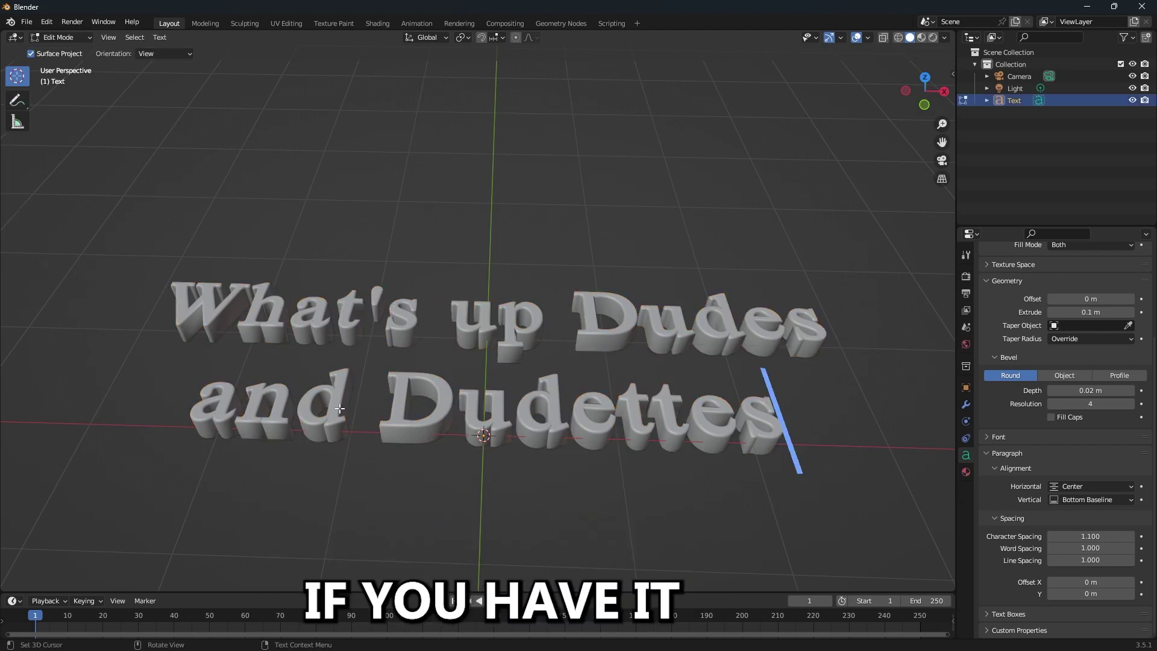
key(Left)
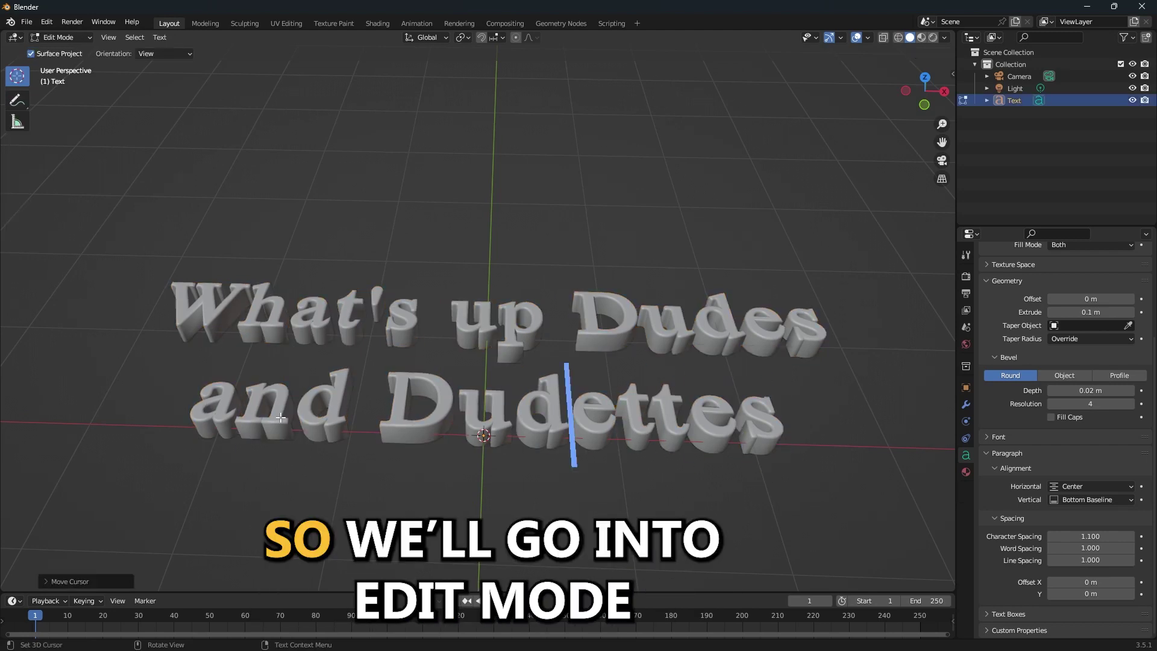
key(Right)
key(Right)
key(Right)
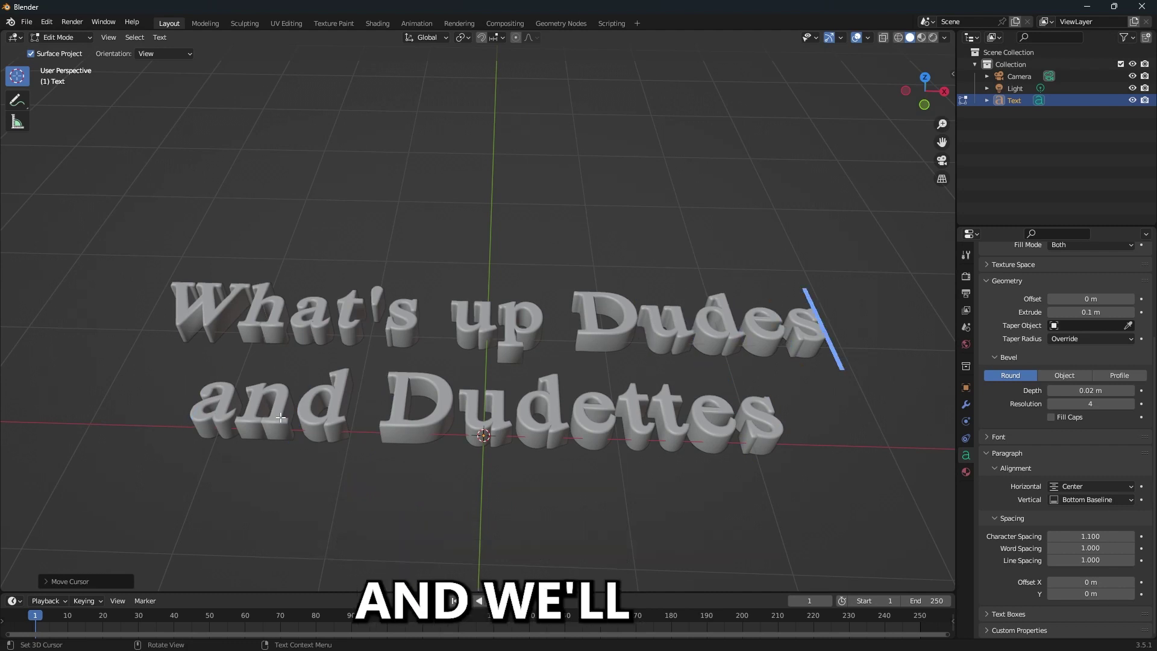
key(Delete)
scroll(463, 349, down, 5)
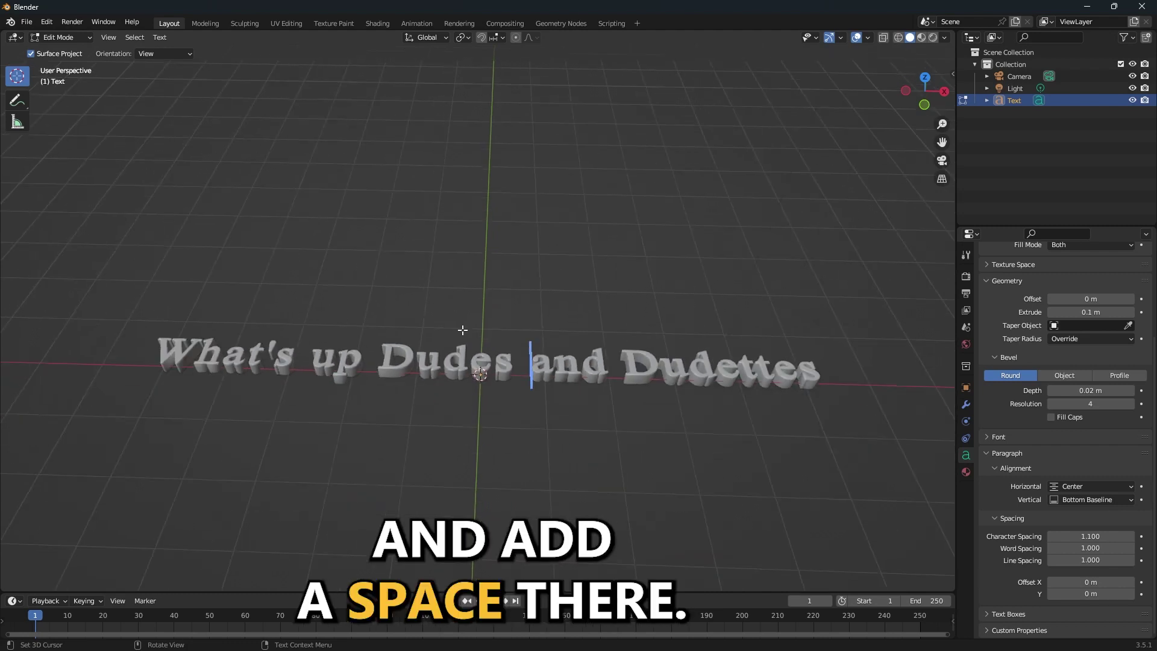
key(Tab)
Add a Bezier circle at the world origin and scale it up to a few times its size.
scroll(522, 357, up, 2)
key(shift+a)
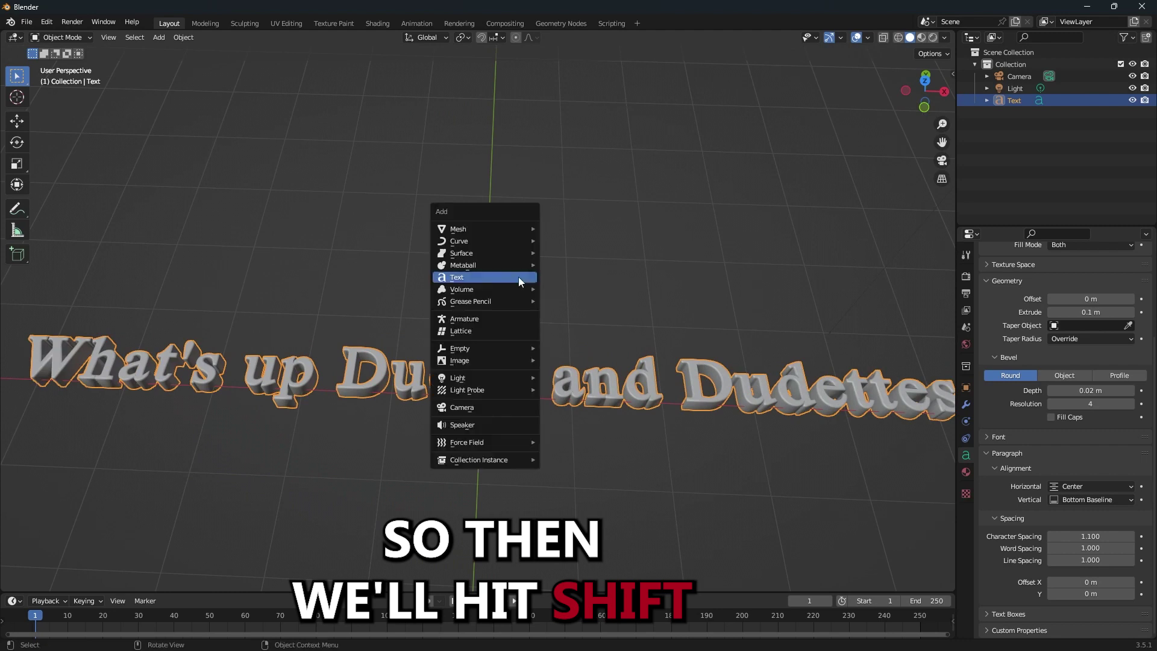
mouse_move(506, 241)
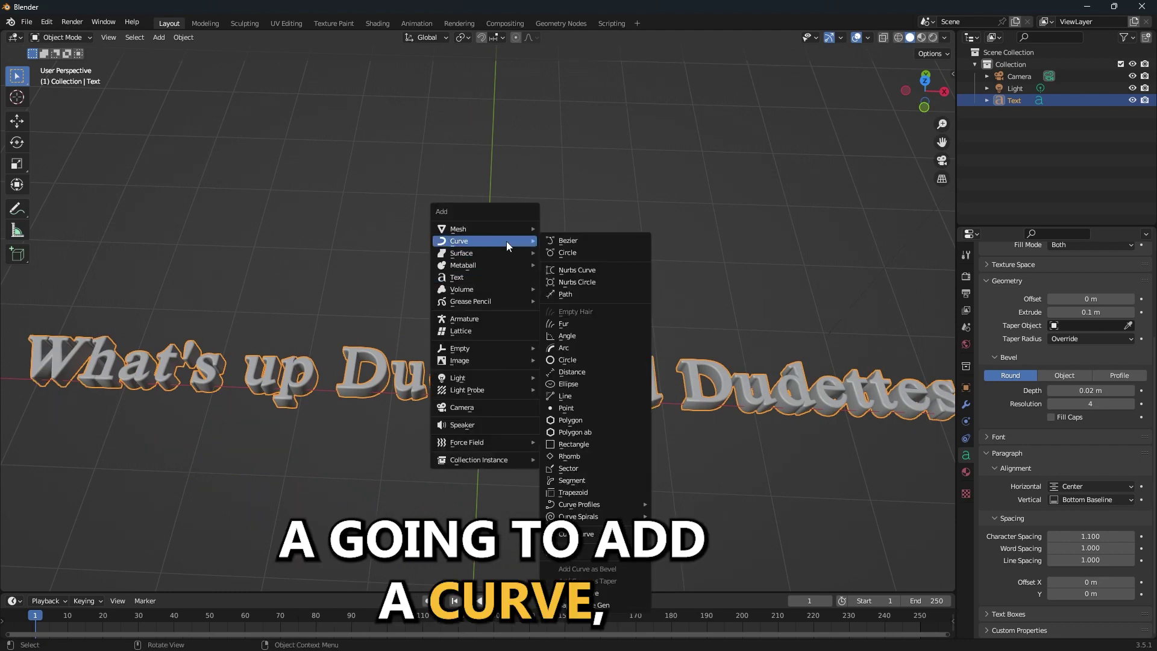
click(595, 252)
scroll(598, 272, down, 1)
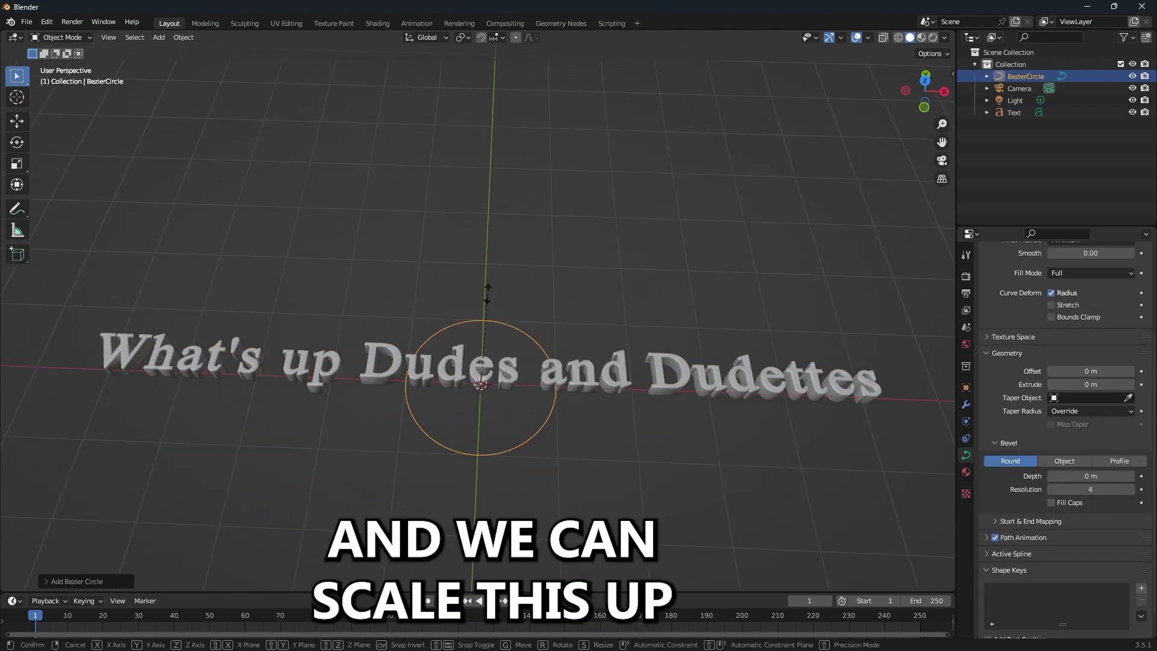
key(s)
click(761, 354)
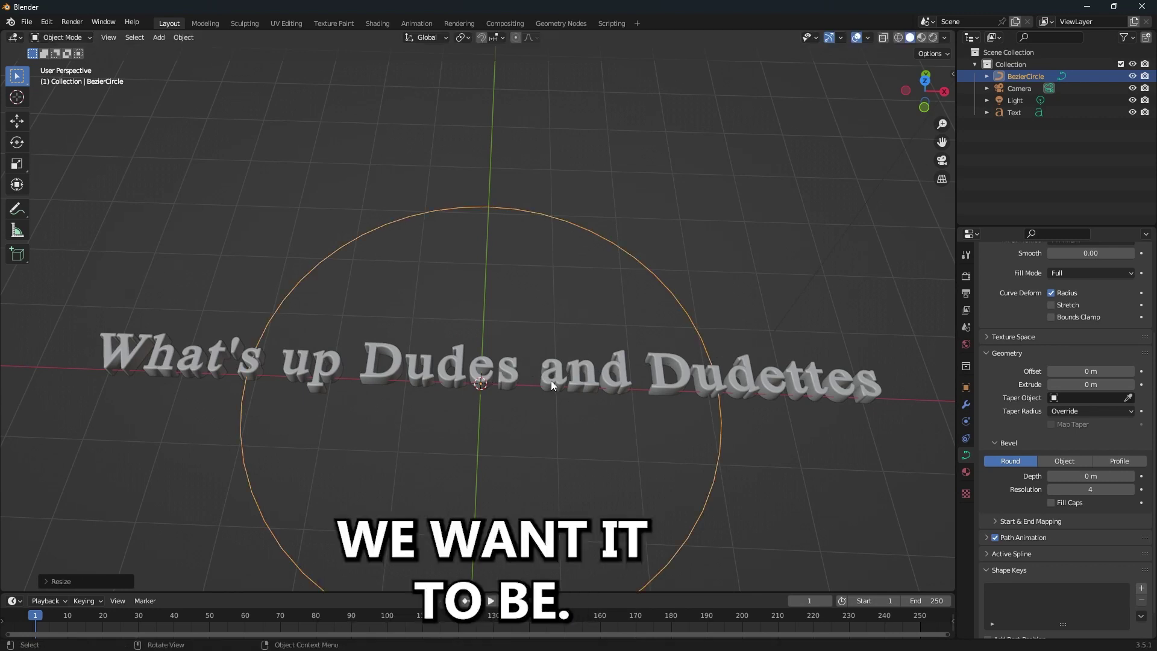
Set the text object's Text on Curve target to the Bezier circle.
middle_drag(551, 381, 595, 338)
click(596, 339)
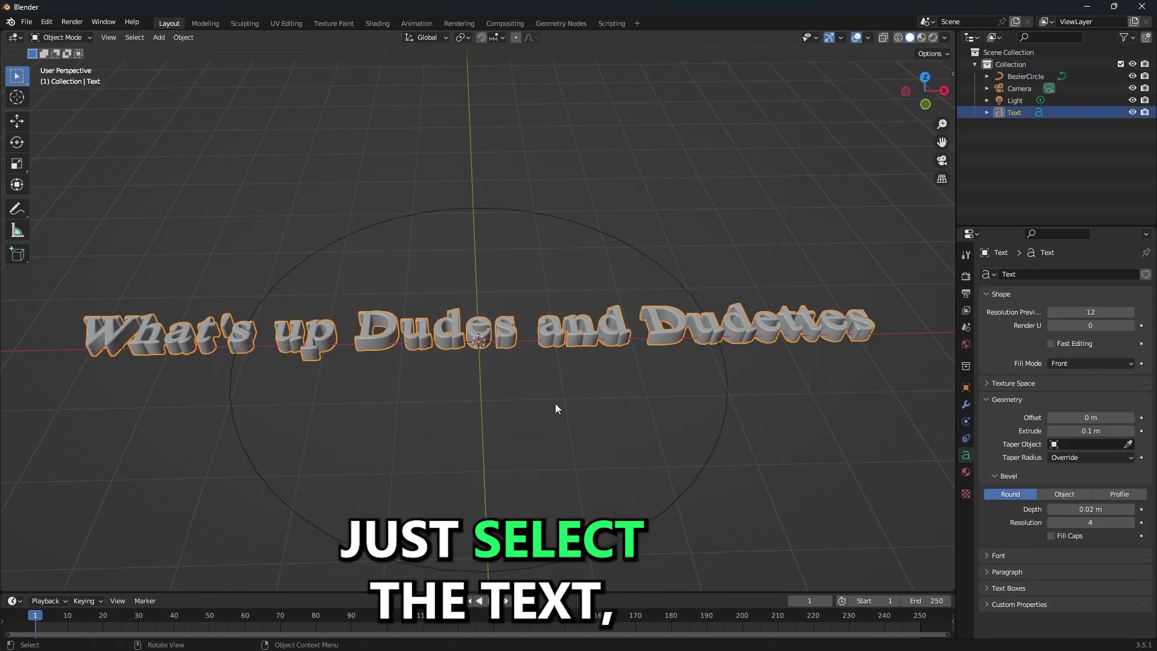
click(1002, 556)
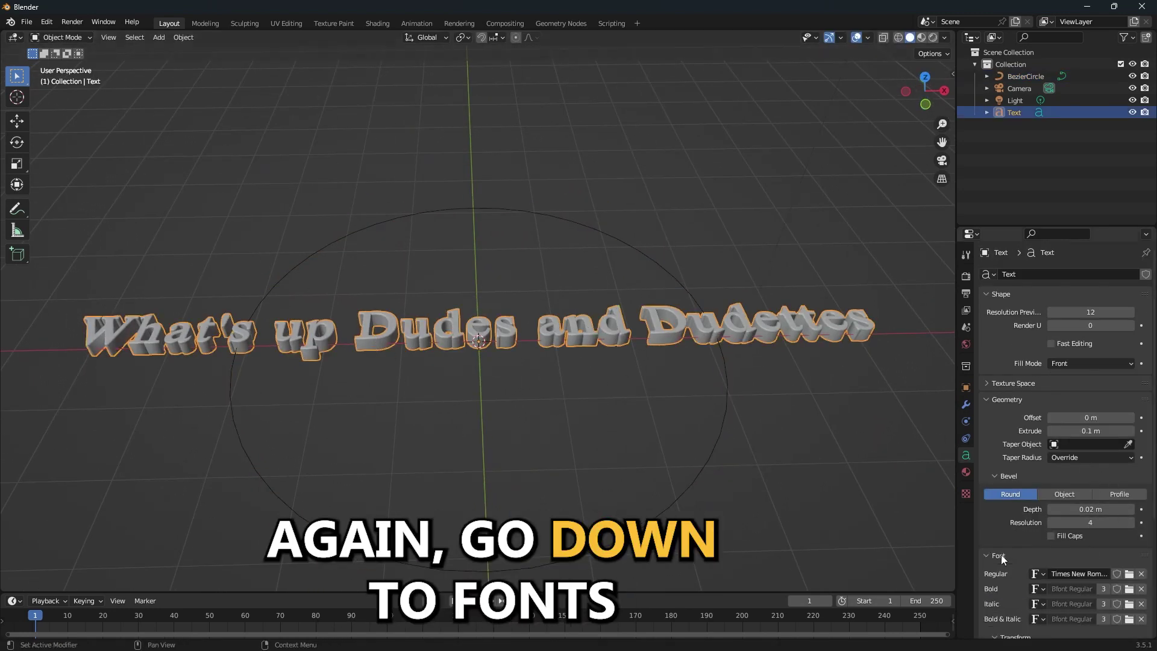
scroll(1048, 537, down, 5)
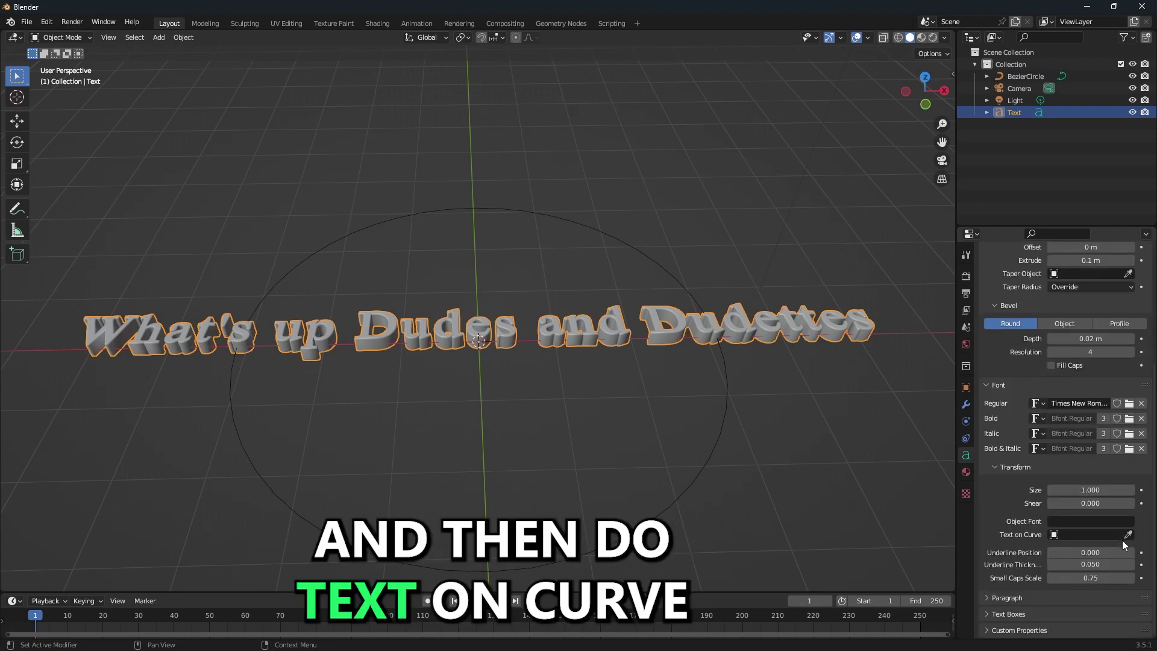
click(1129, 535)
click(725, 441)
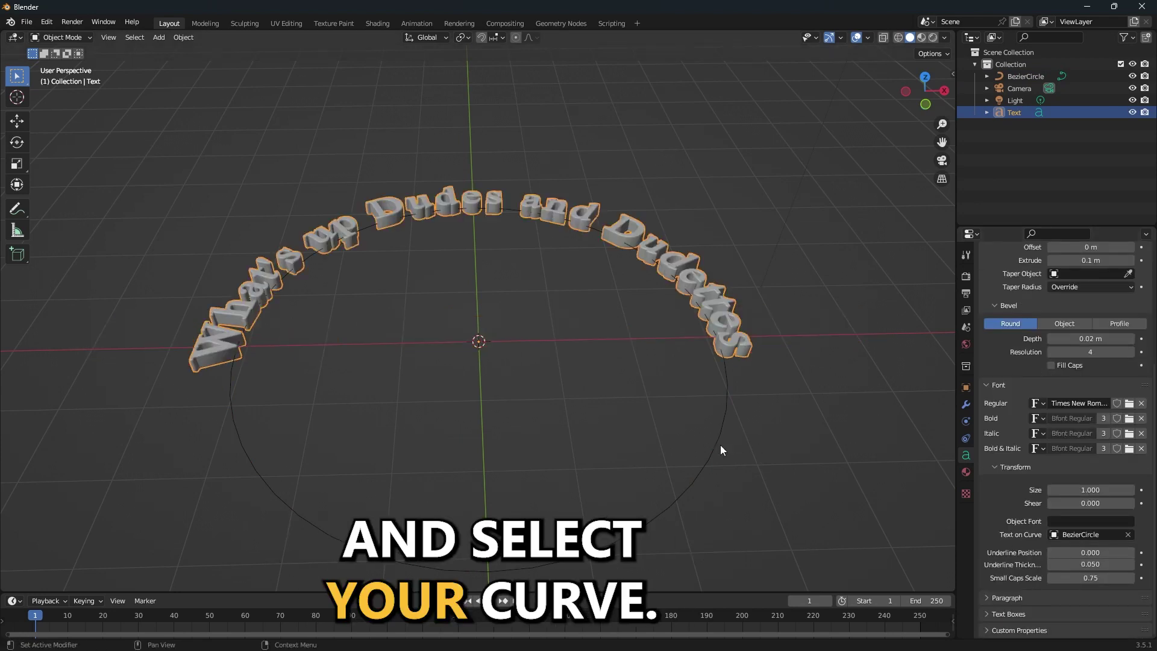
Try moving the curved text along the X, Y and Z axes.
middle_drag(721, 445, 521, 312)
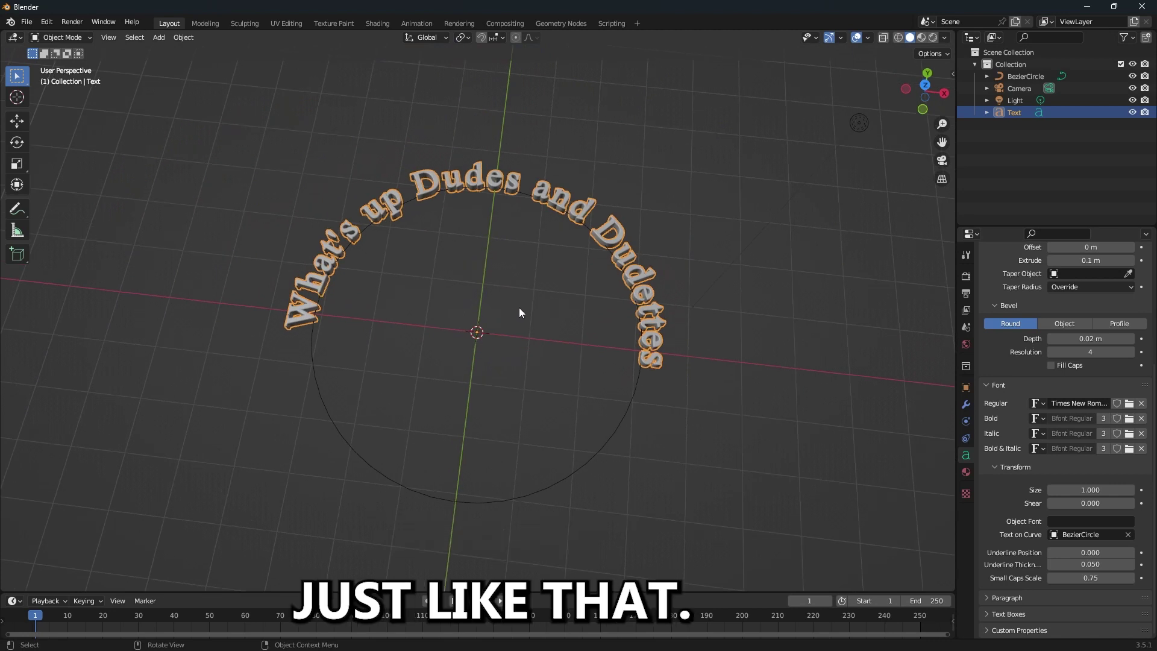
key(g)
key(x)
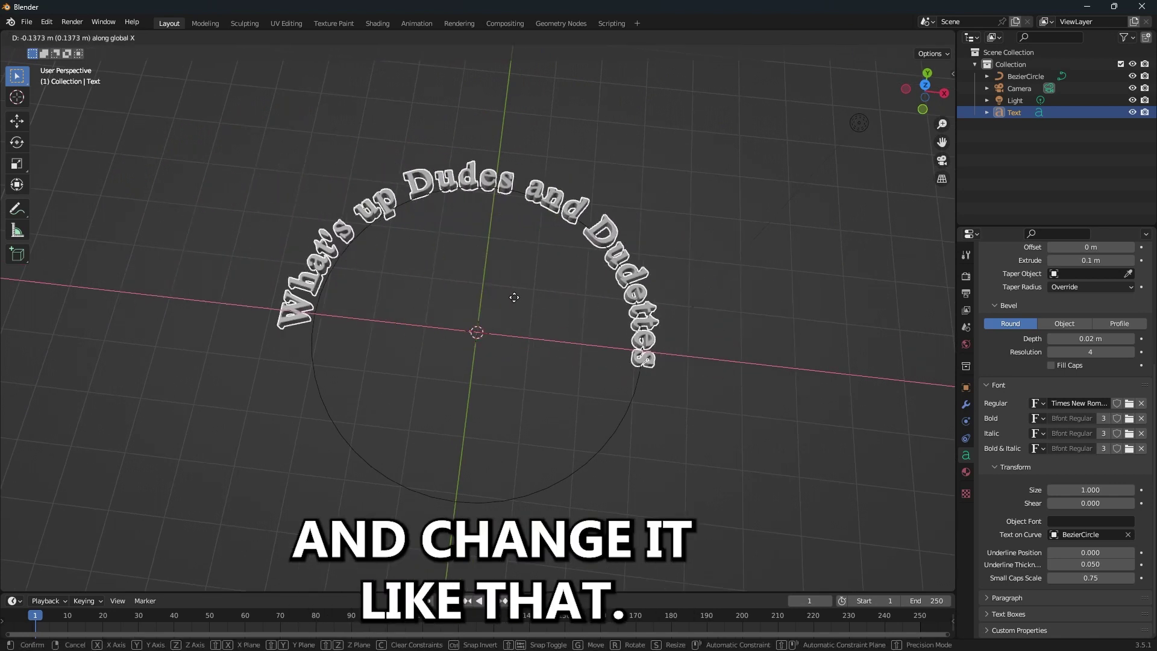
key(y)
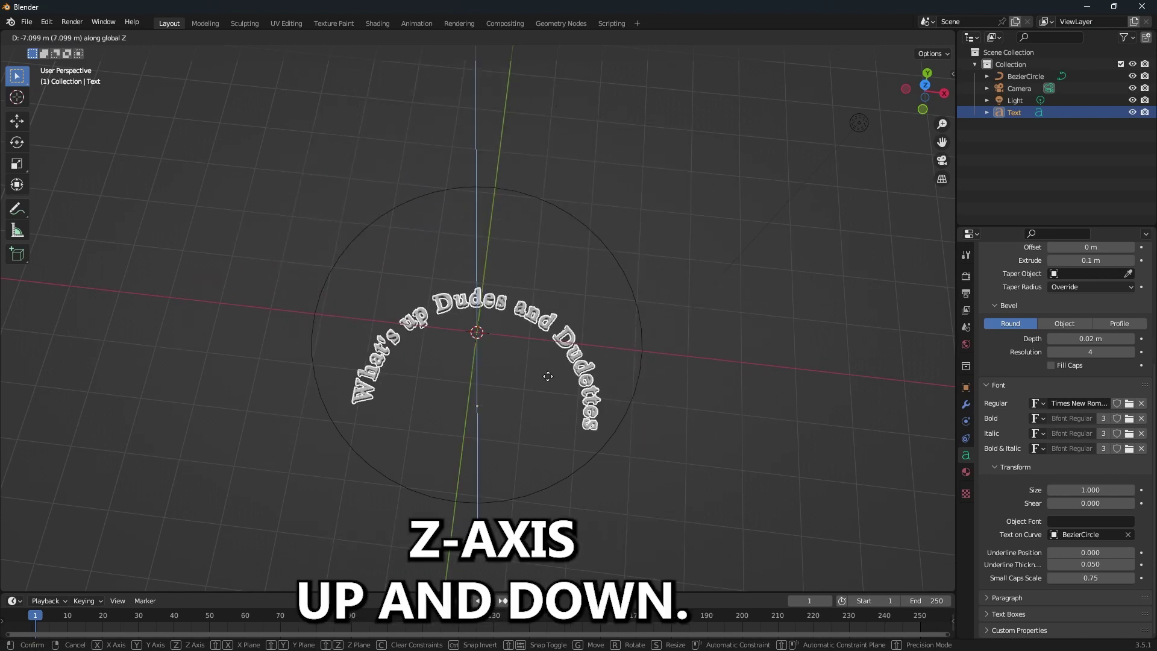
click(565, 294)
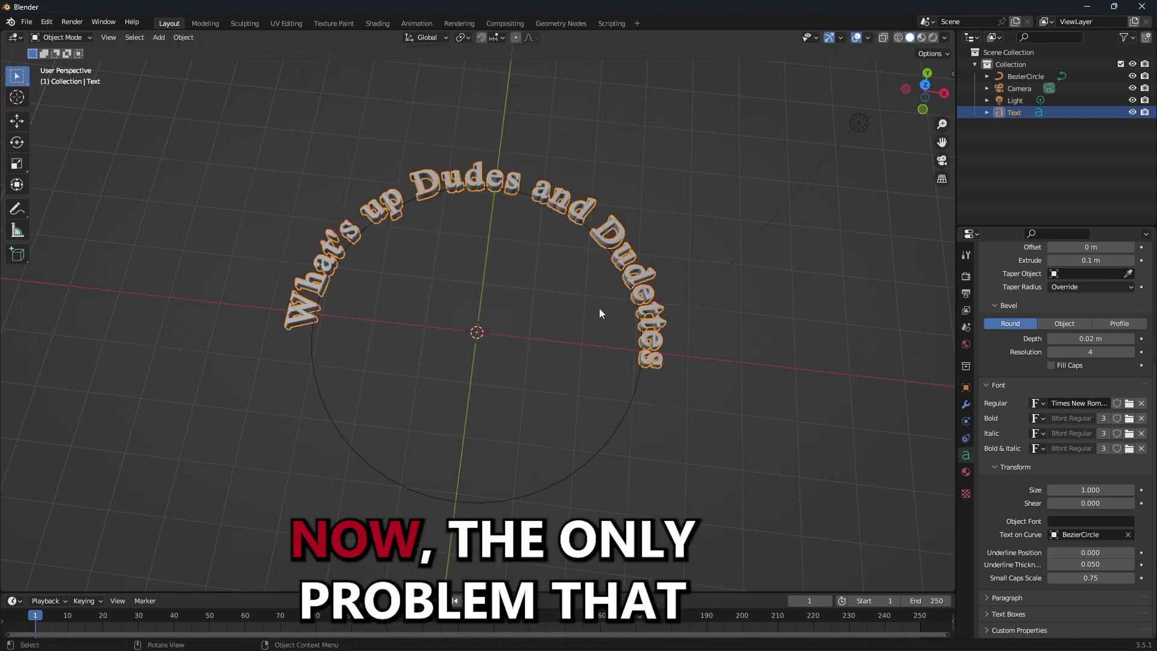
Deselect the text and add an open Bezier curve at the world origin.
scroll(606, 317, up, 2)
middle_drag(599, 309, 554, 281)
click(555, 321)
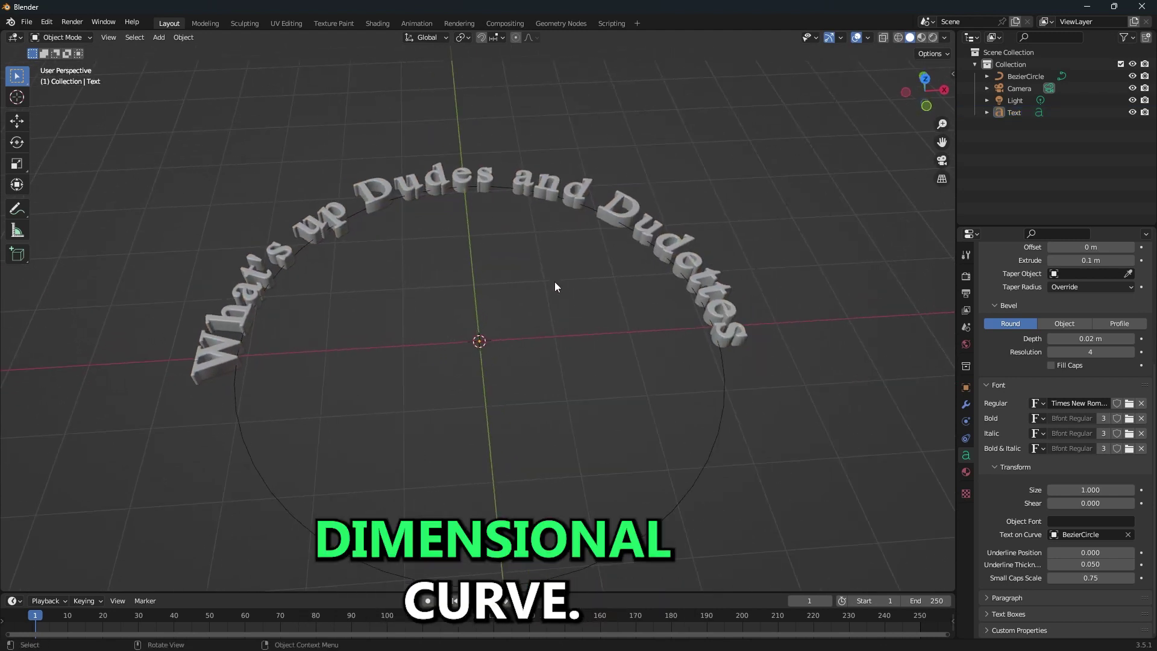
key(shift+a)
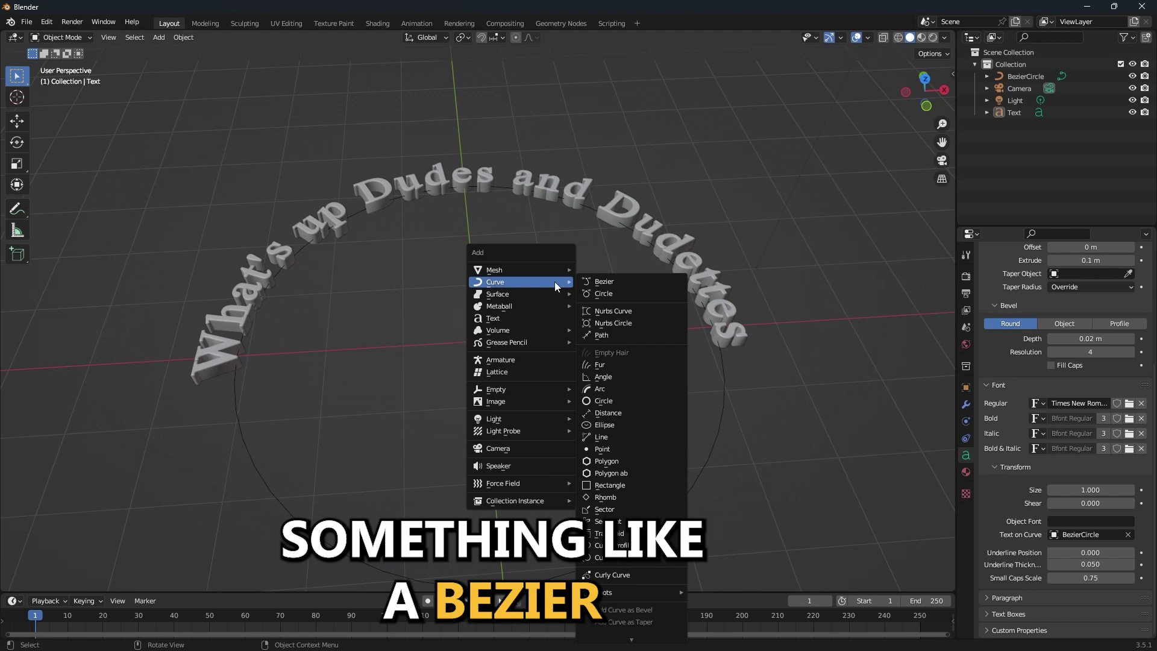
click(592, 281)
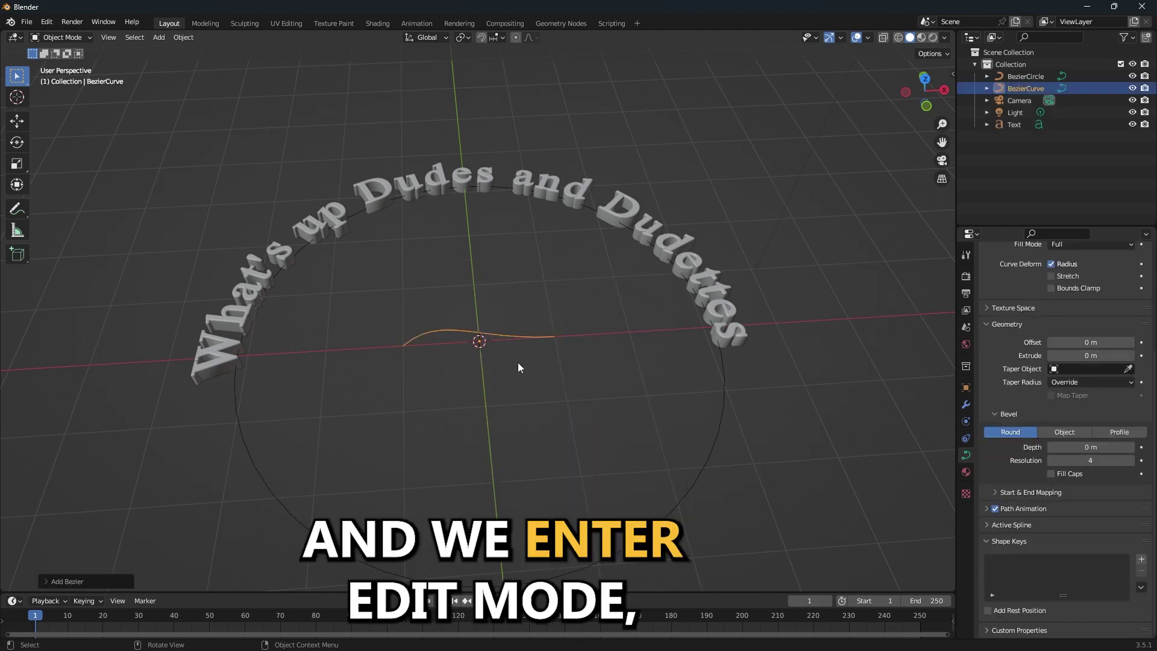
Extrude a new segment from the end control point of the open Bezier curve in Edit Mode.
key(Tab)
scroll(519, 363, up, 2)
click(571, 341)
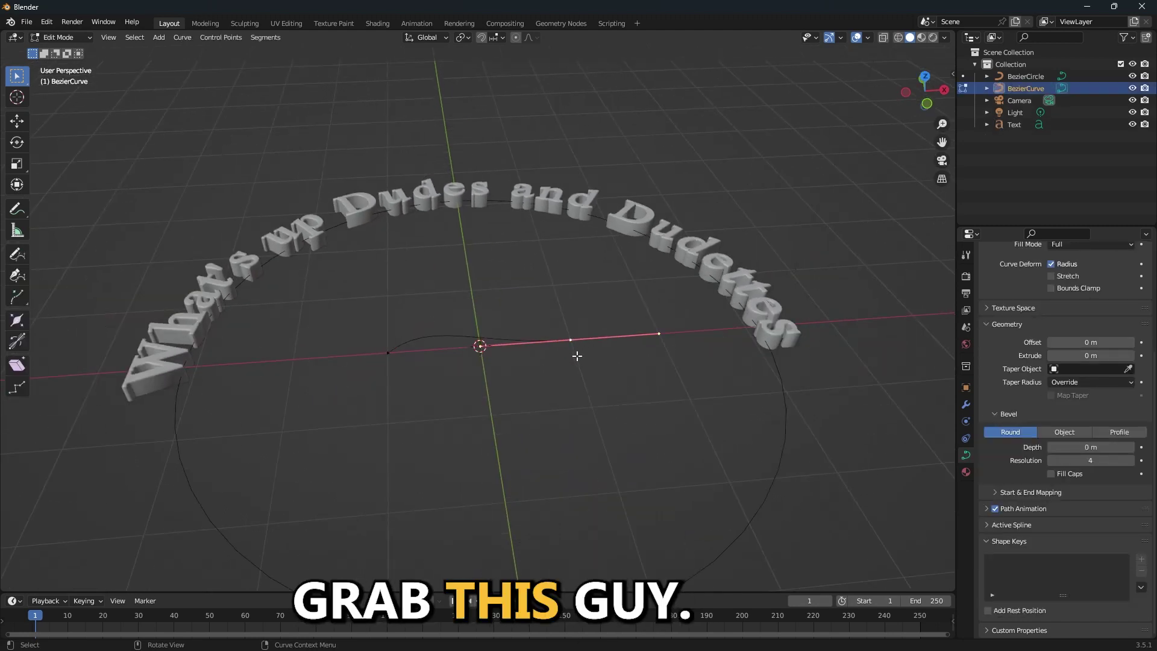
key(e)
click(697, 323)
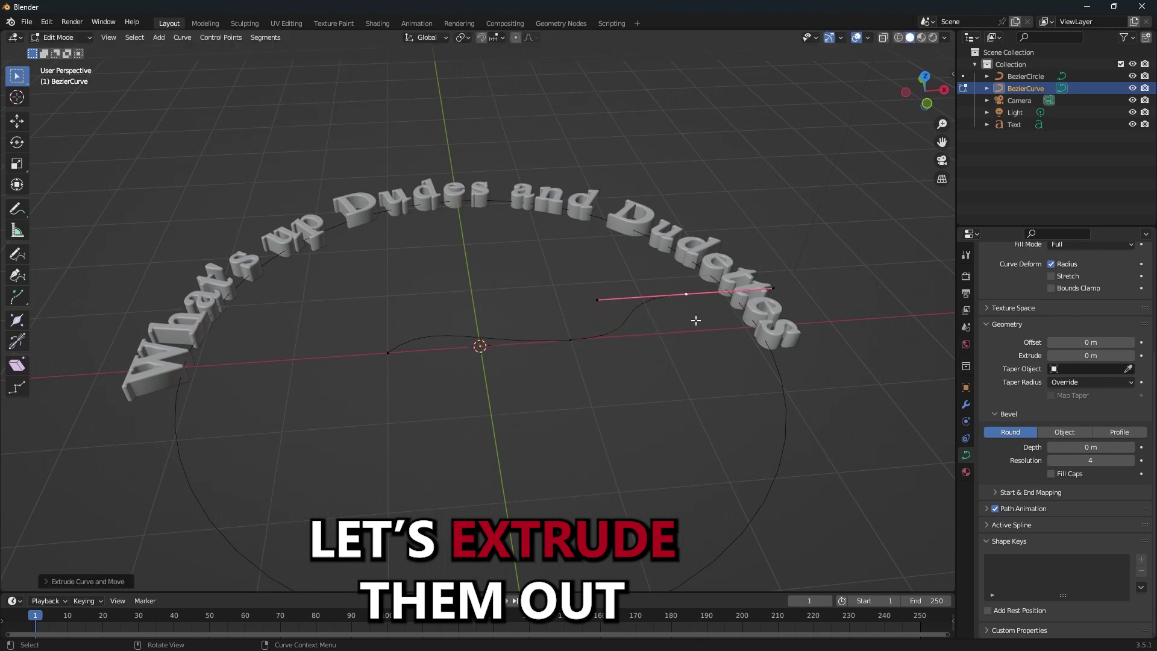
Raise the extruded control point along the Z axis and rotate its handles slightly.
key(g)
key(z)
click(737, 257)
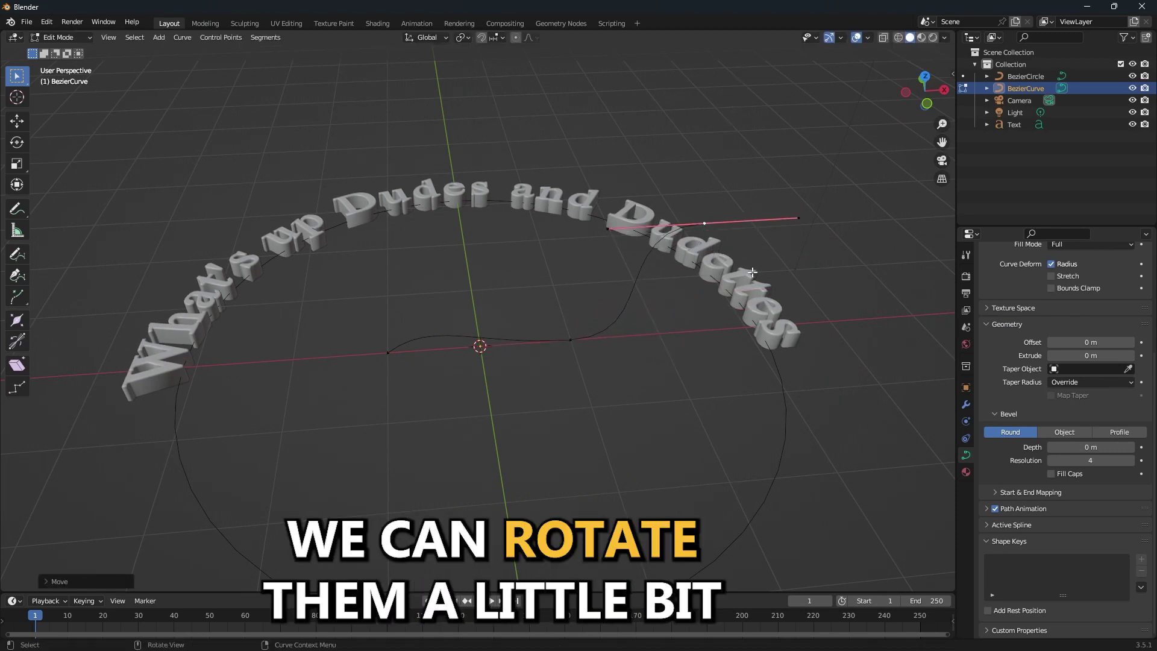
key(r)
click(755, 308)
Extrude a second, much longer segment from the raised control point, extending outward past the circle.
scroll(822, 327, down, 4)
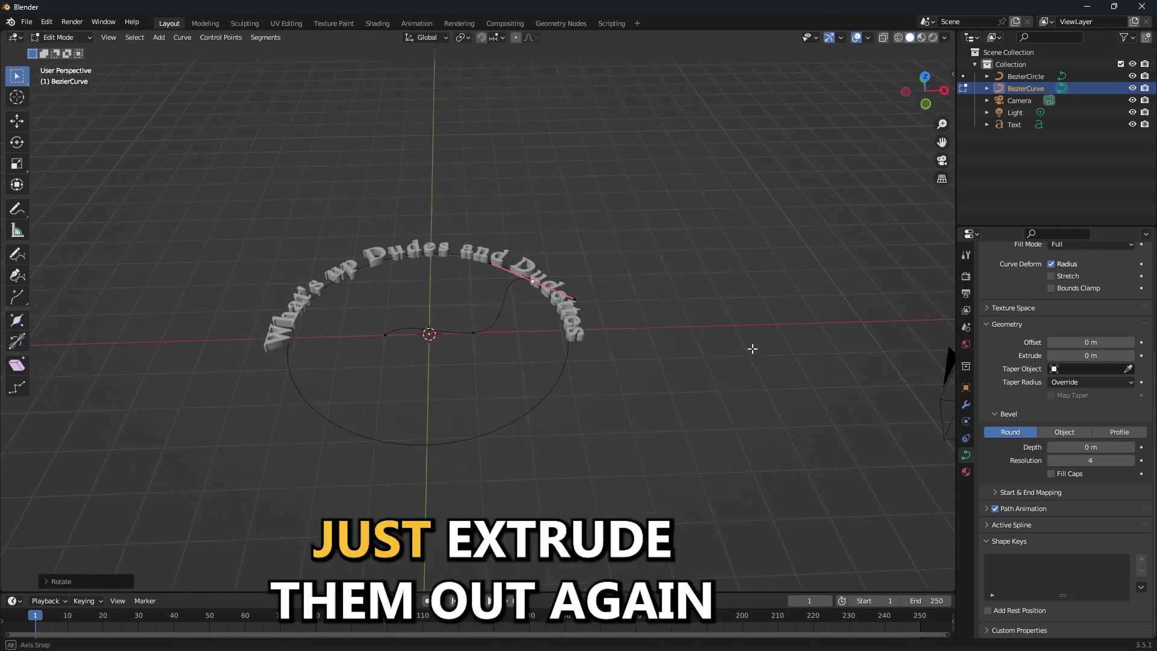
key(e)
click(920, 342)
scroll(688, 297, down, 1)
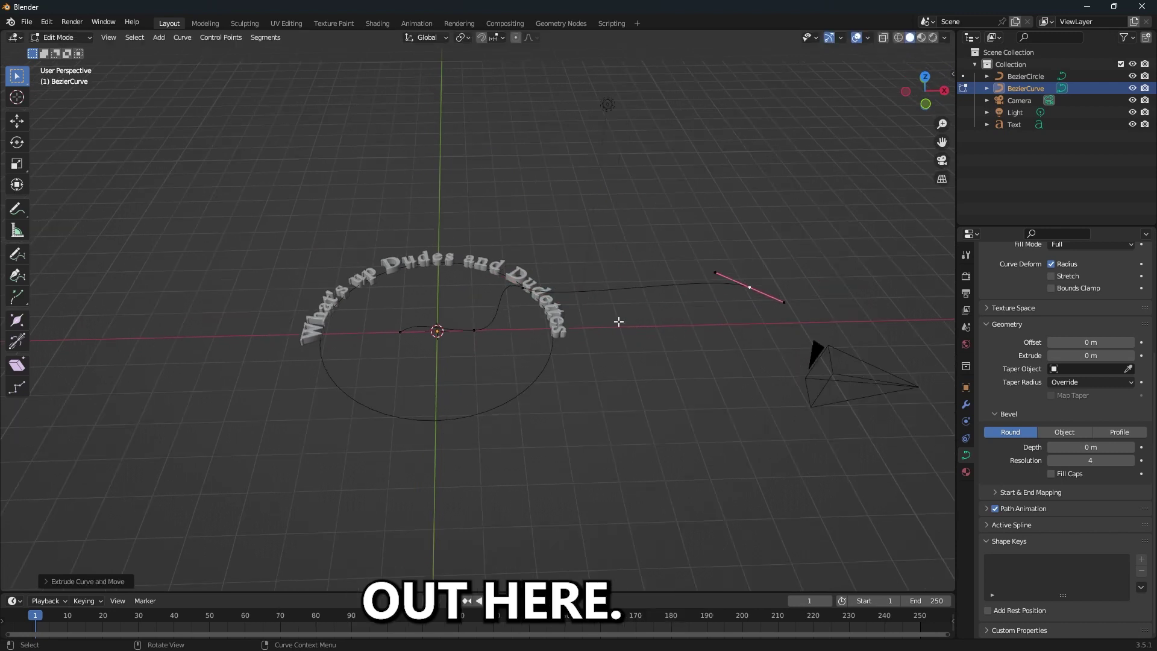
Leave Edit Mode and scale the whole open Bezier curve up by about 1.3.
key(Tab)
middle_drag(510, 317, 519, 316)
key(s)
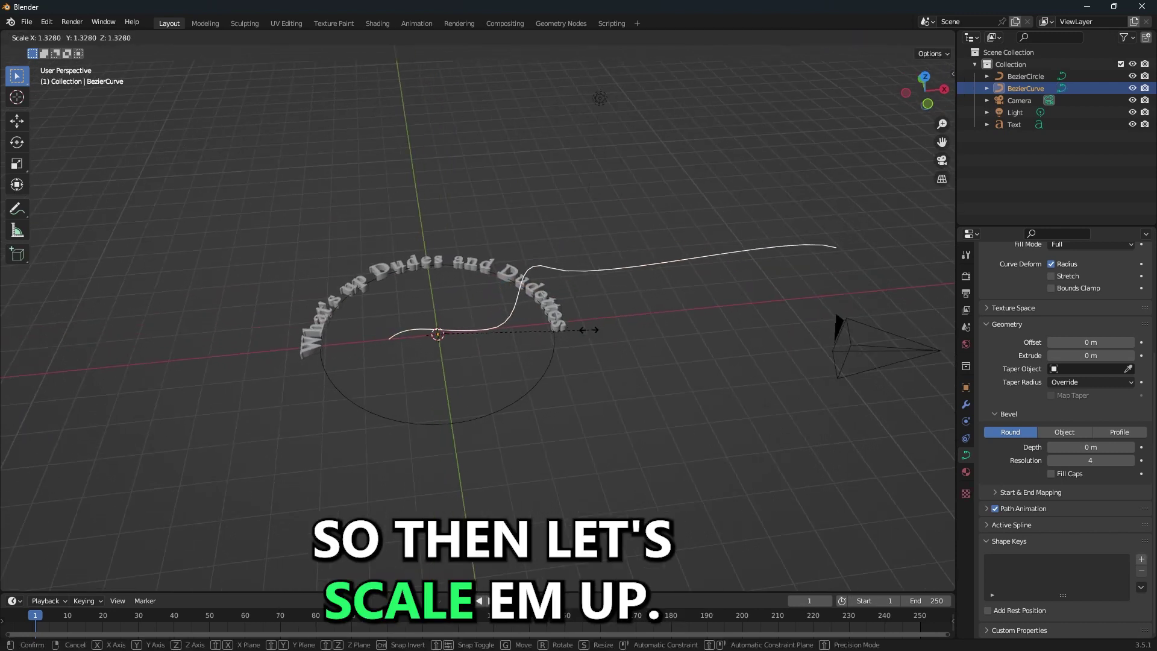
click(587, 335)
scroll(587, 334, down, 1)
scroll(592, 319, up, 2)
Replace the circle with the open Bezier curve as the text object's Text on Curve target.
click(547, 361)
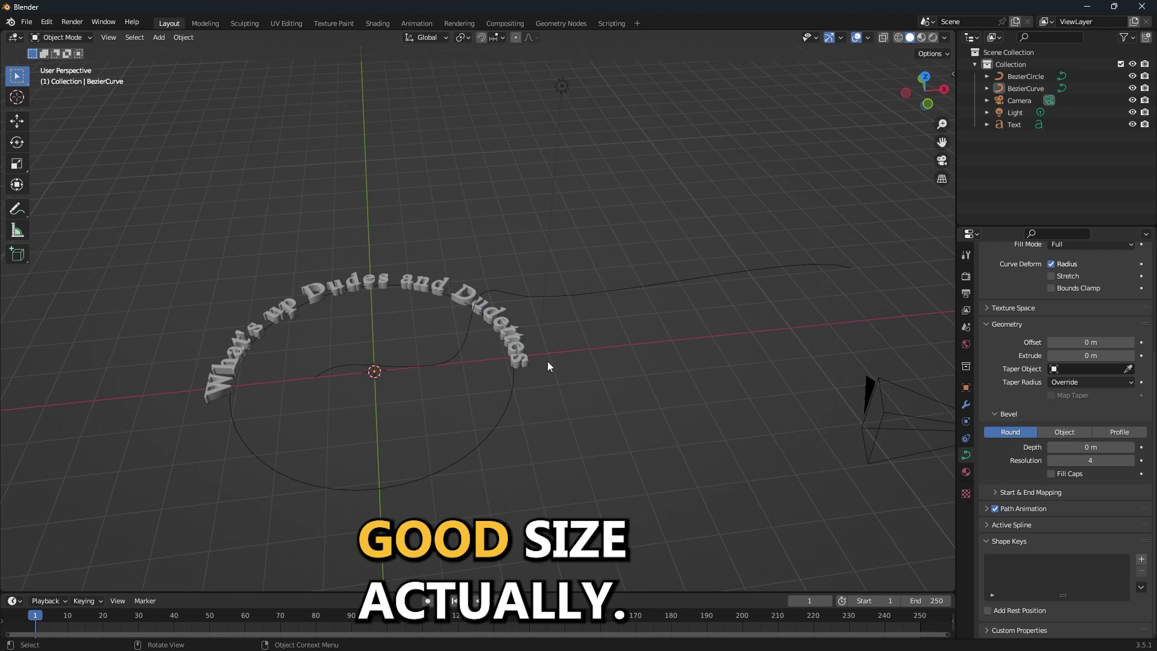
click(402, 290)
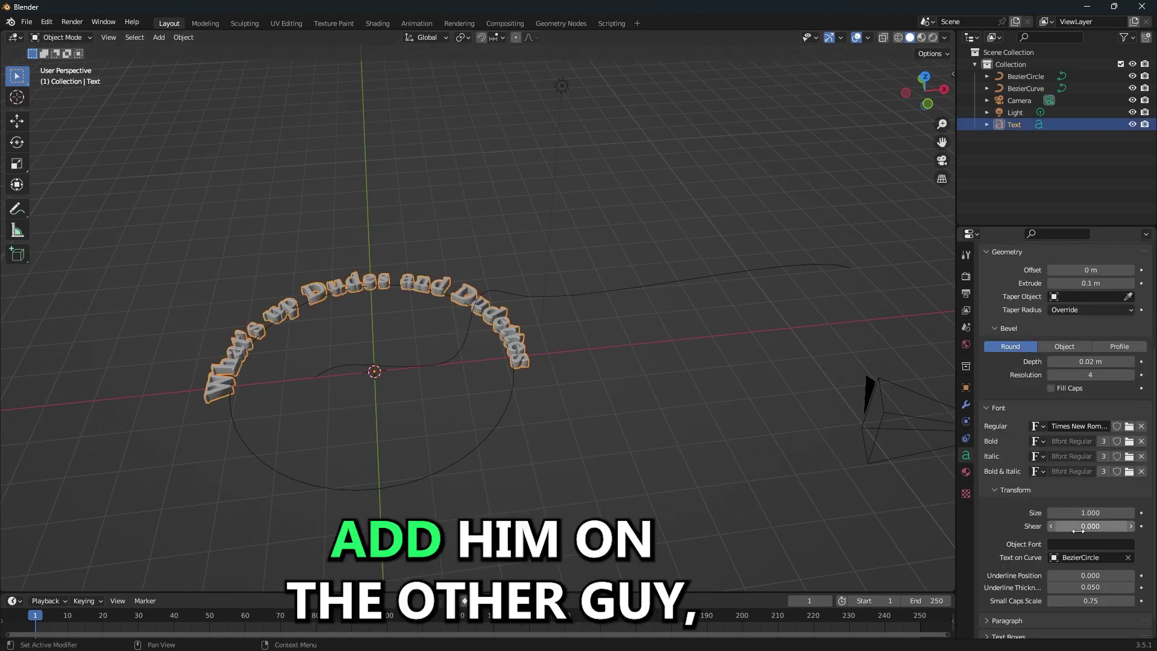
click(1125, 558)
click(1128, 557)
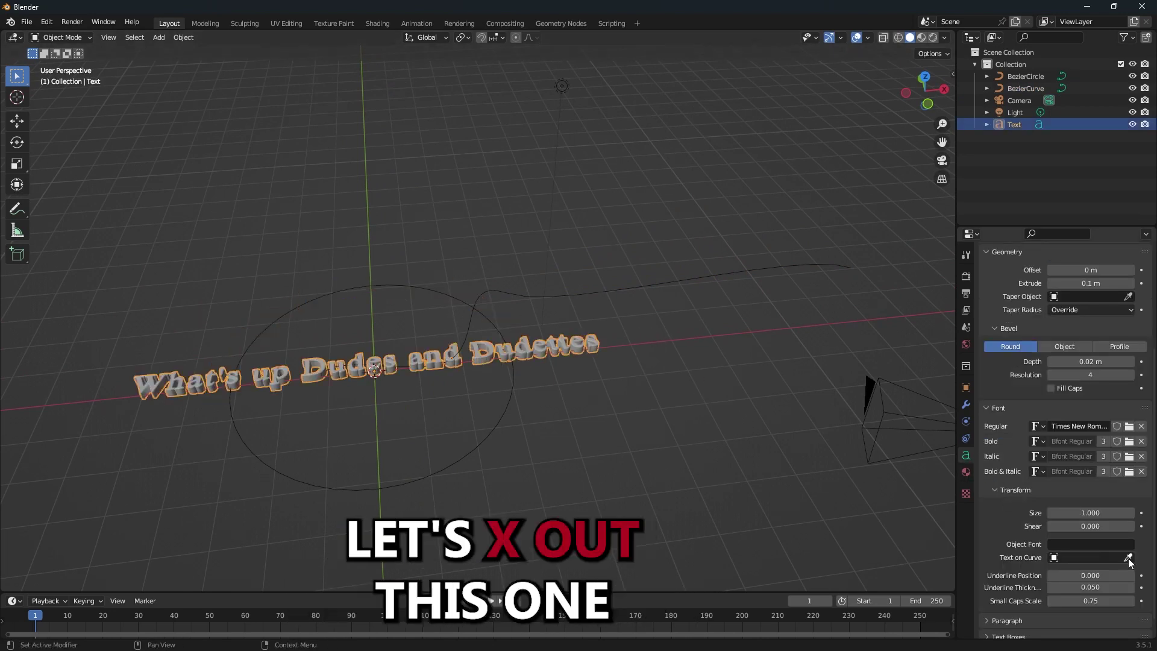
click(623, 291)
middle_drag(621, 294, 479, 385)
scroll(478, 386, up, 2)
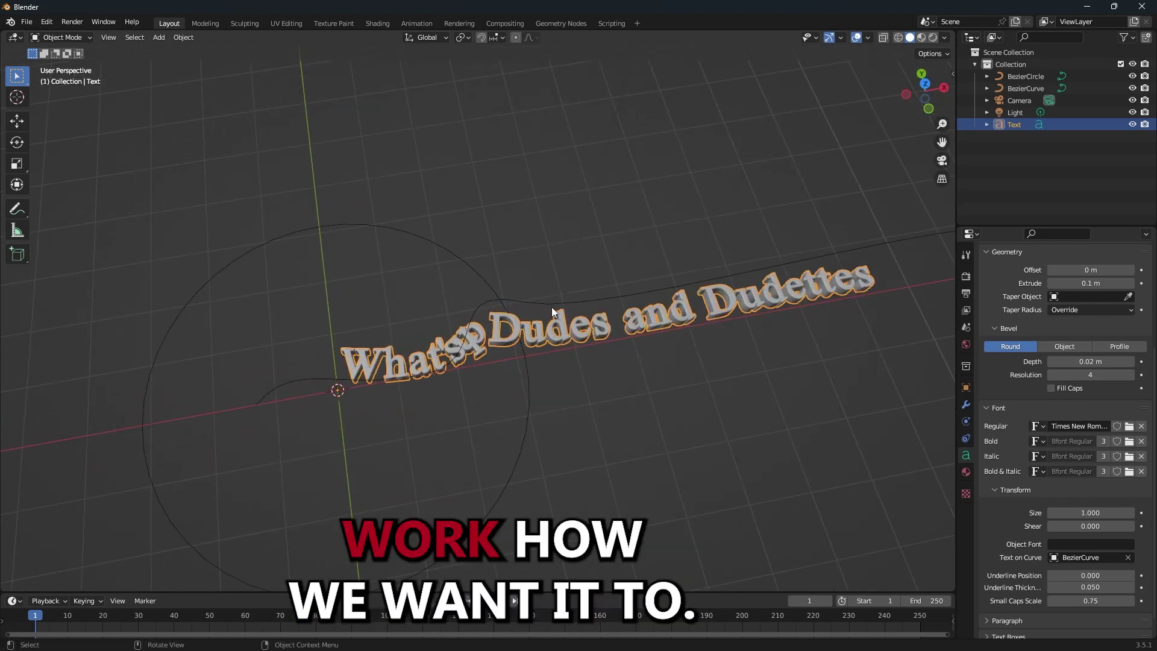
Try to slide the text along the Bezier curve by moving it on the X axis.
key(g)
key(x)
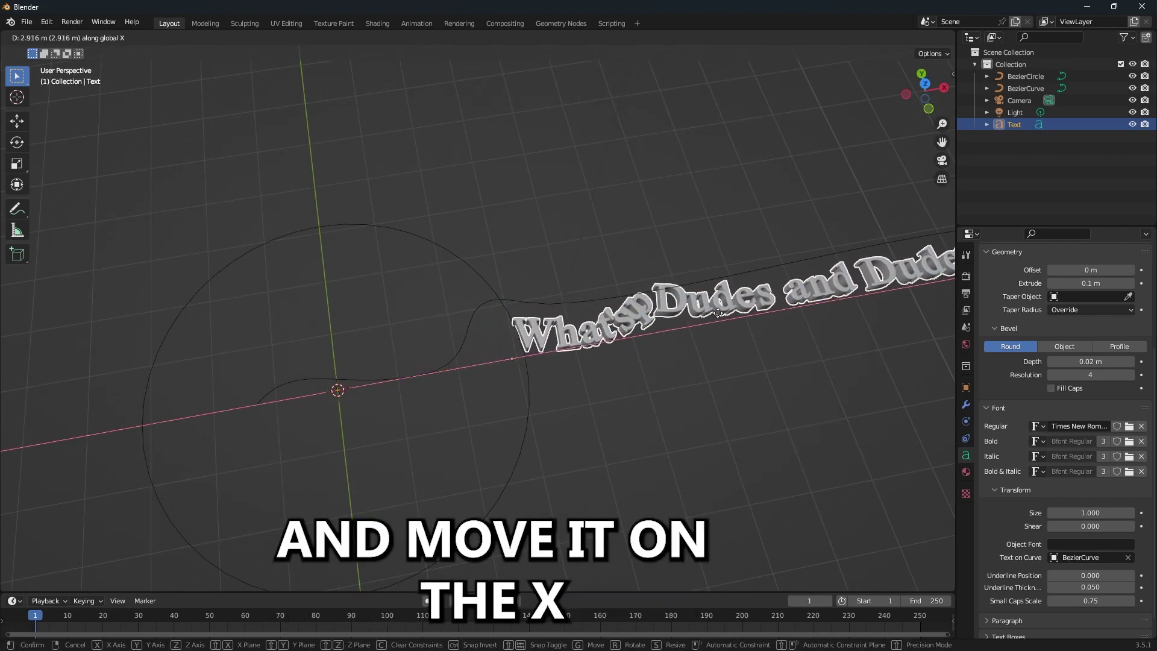
click(572, 319)
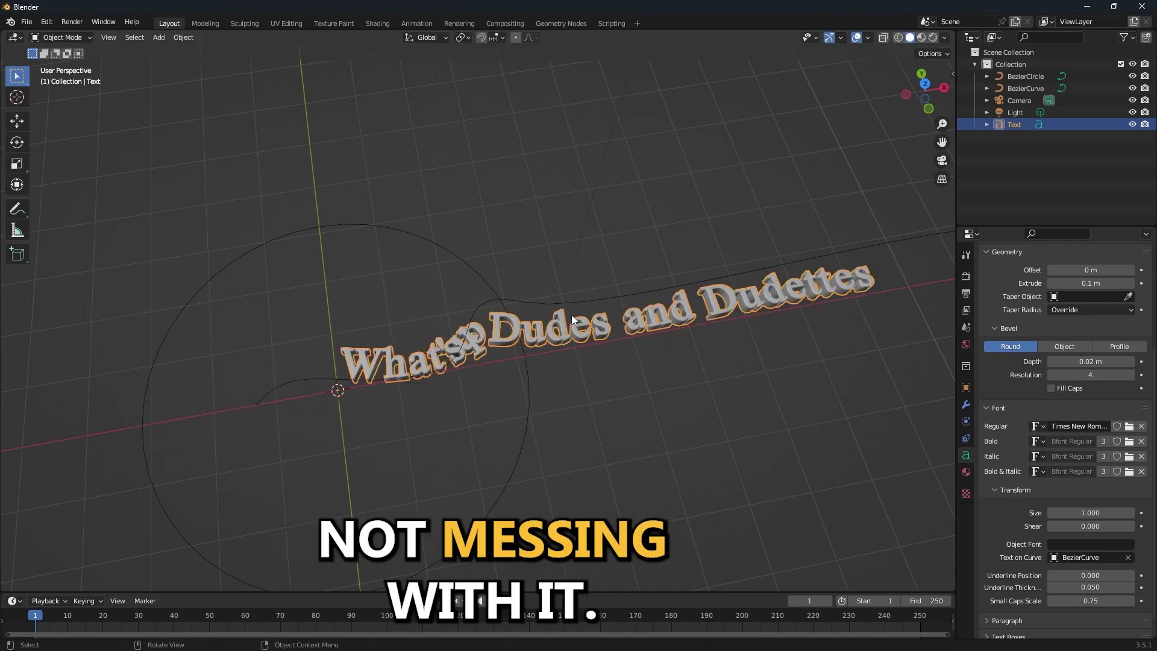
click(571, 314)
middle_drag(589, 316, 577, 360)
click(577, 360)
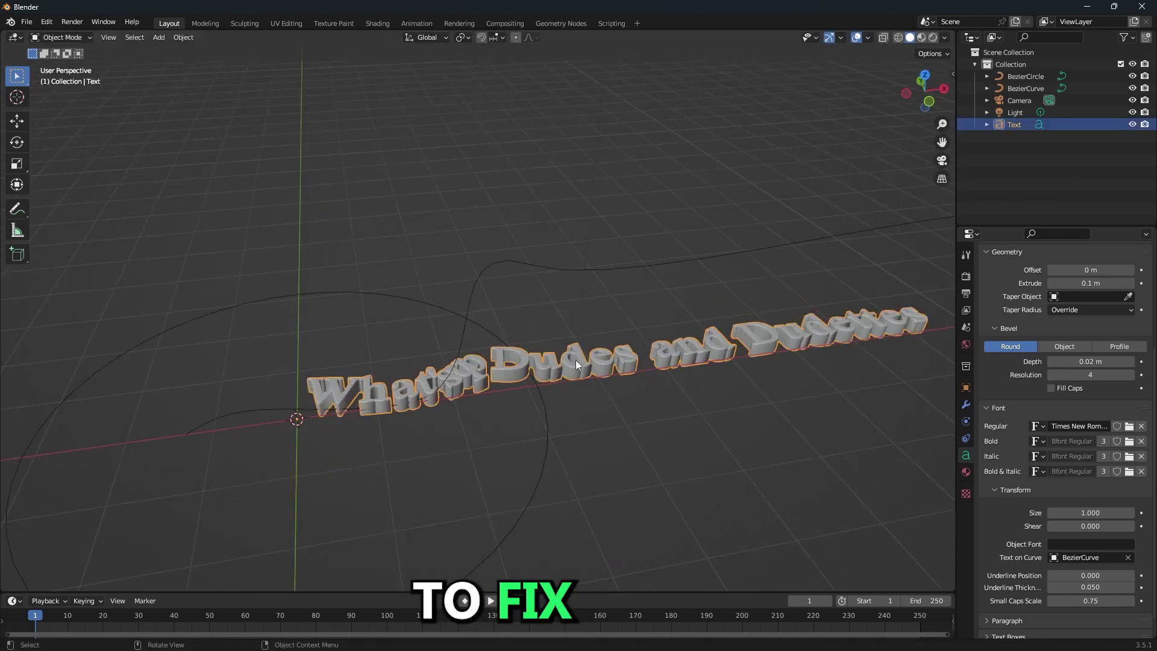
Clear the text's Text on Curve target and convert the text object to a mesh.
click(1128, 557)
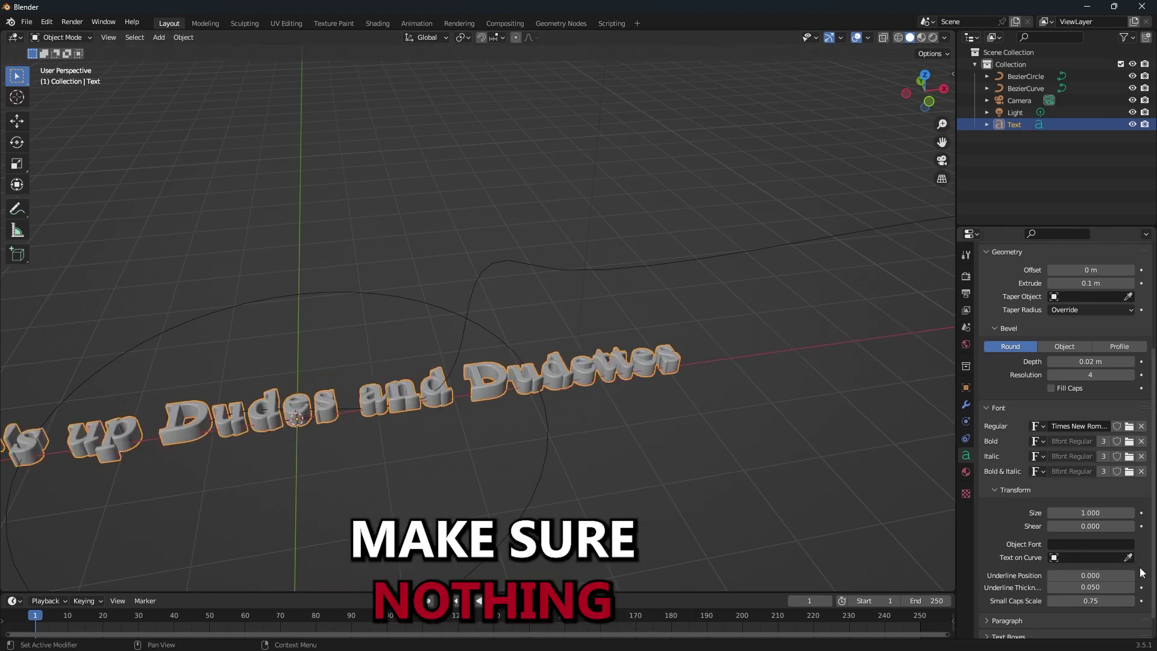
middle_drag(634, 451, 568, 434)
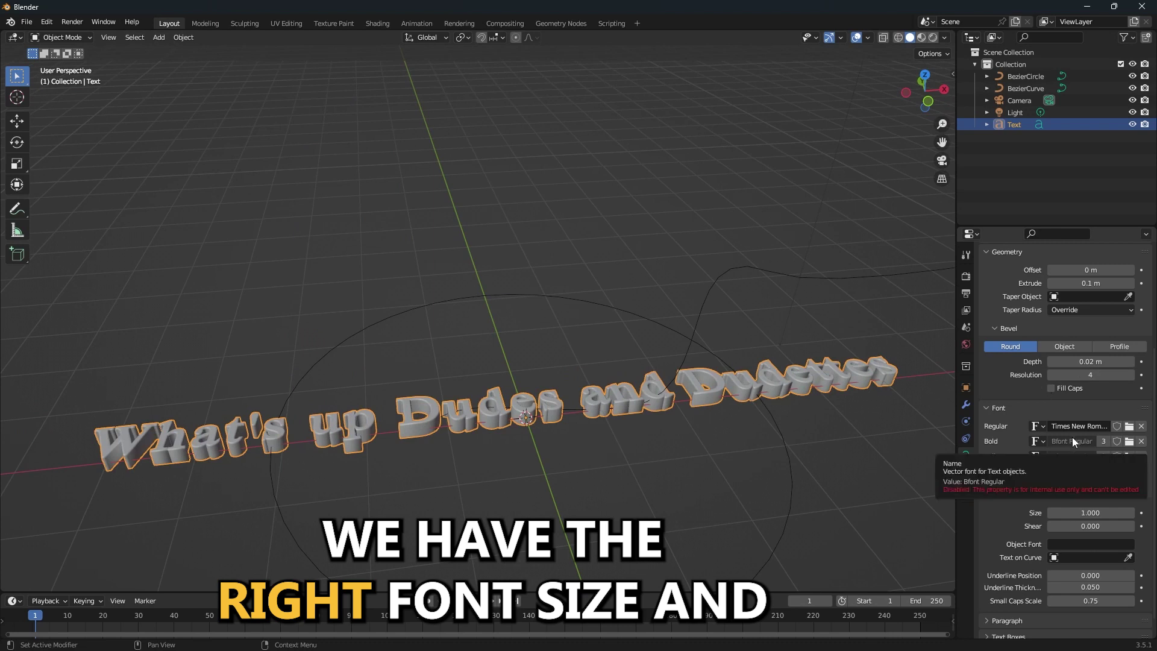
right_click(407, 409)
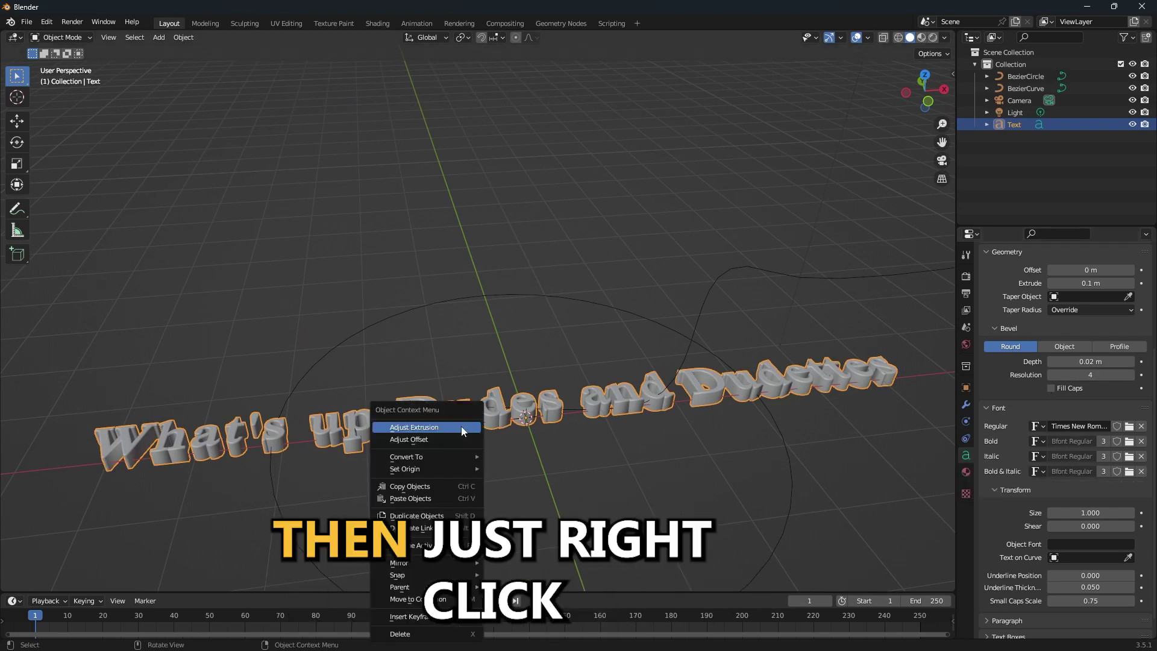
mouse_move(455, 456)
click(520, 469)
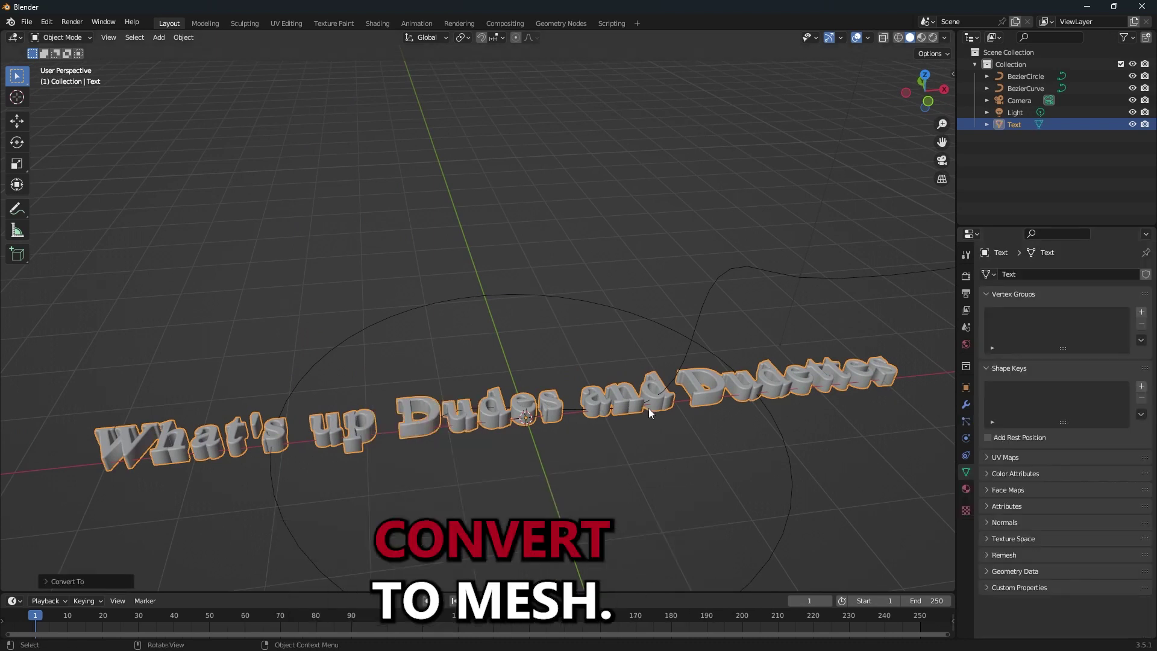
middle_drag(648, 408, 573, 347)
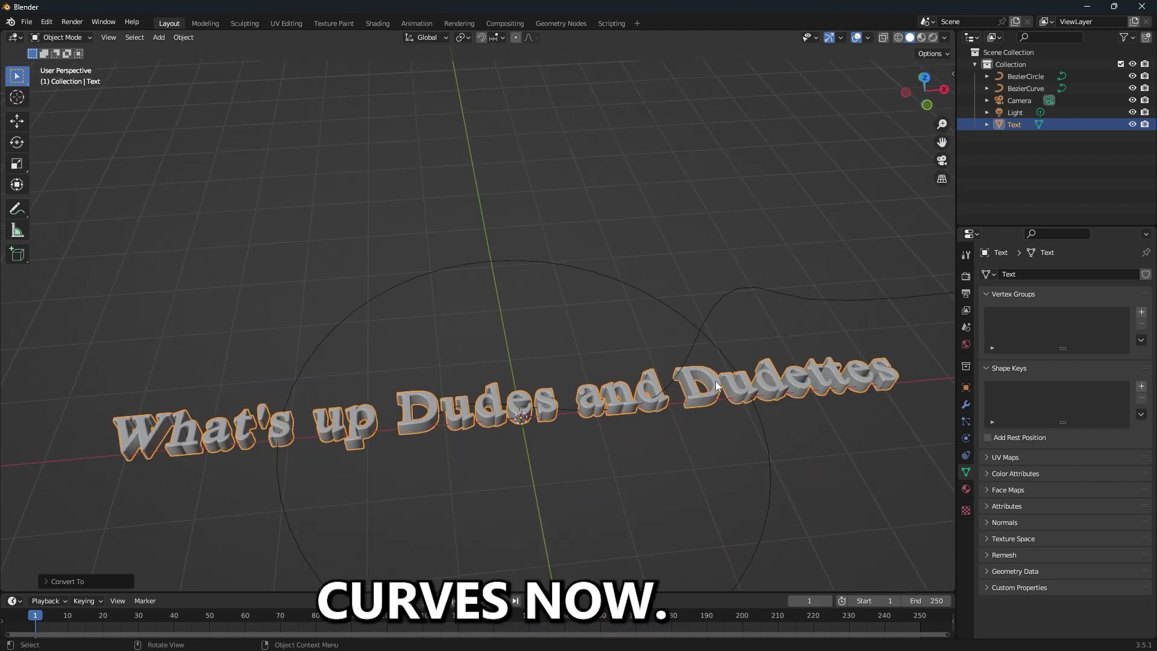
Add a Curve modifier to the text mesh with the open BezierCurve as its curve object.
click(965, 406)
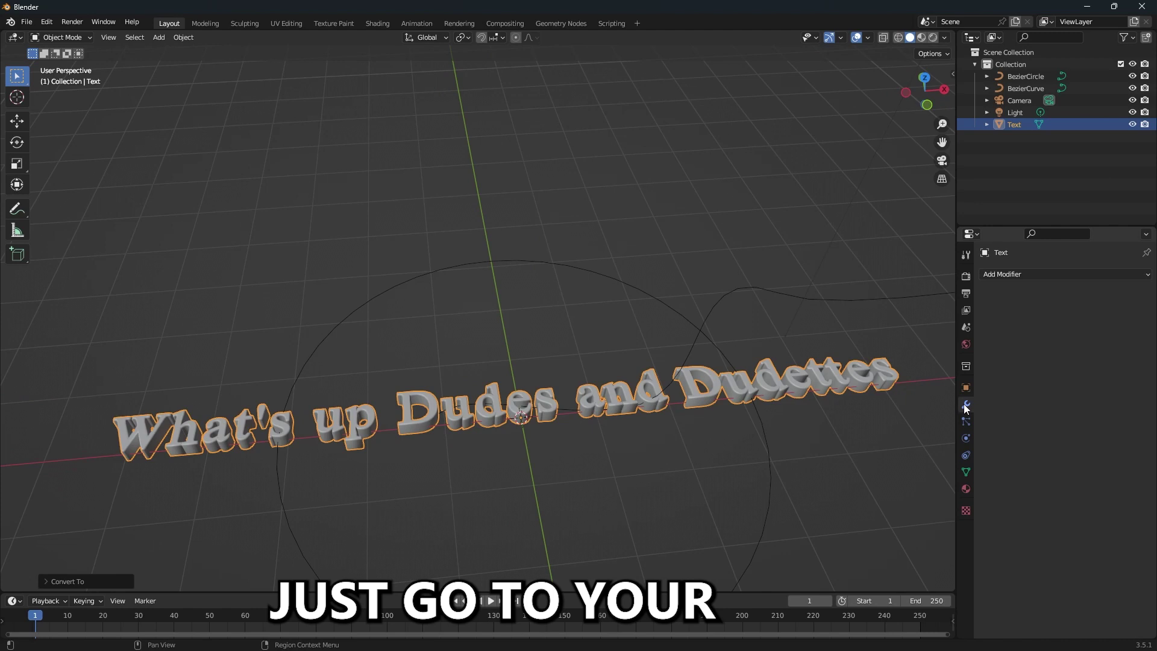
click(1034, 275)
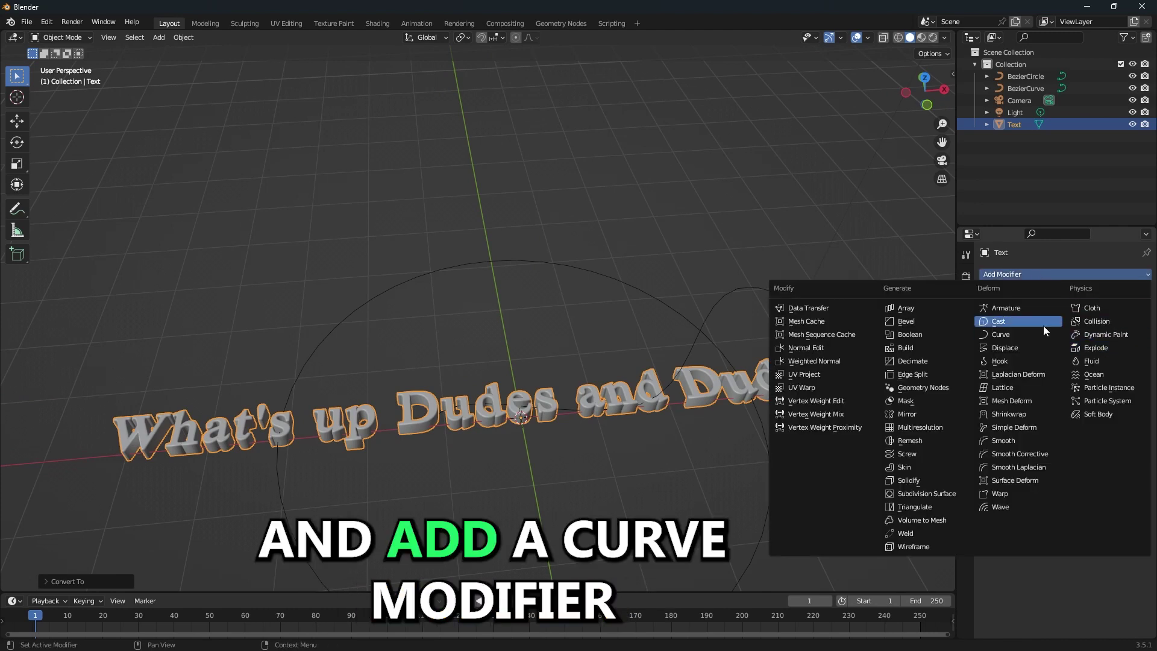
click(1001, 335)
scroll(735, 314, down, 3)
scroll(725, 341, up, 2)
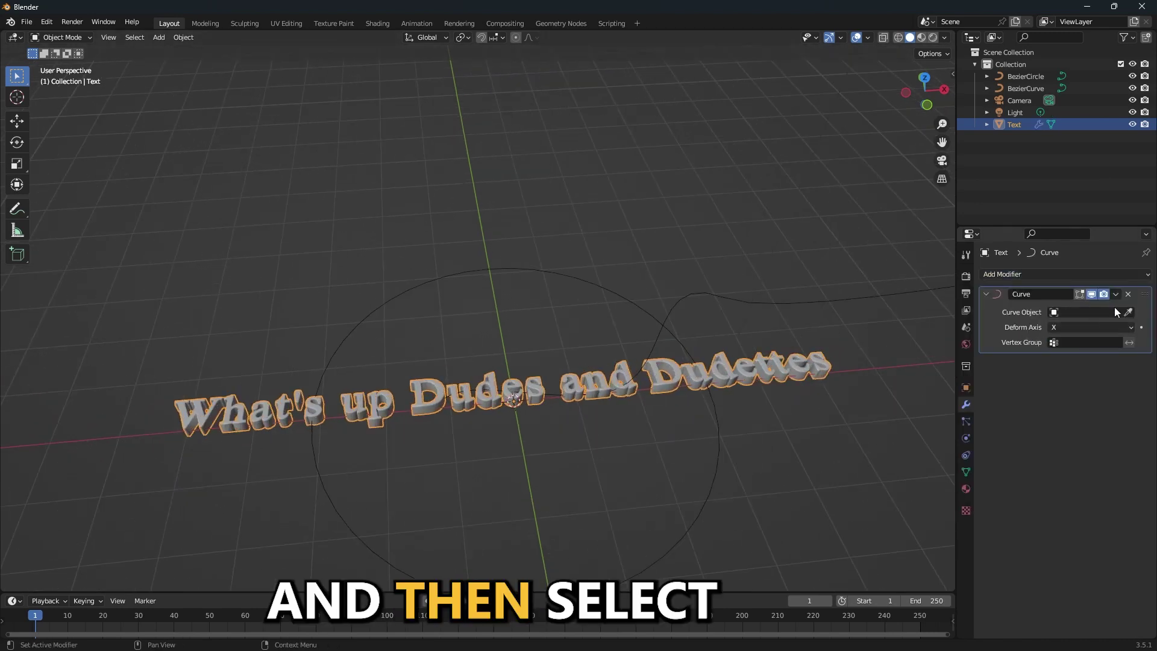
click(1128, 312)
click(707, 292)
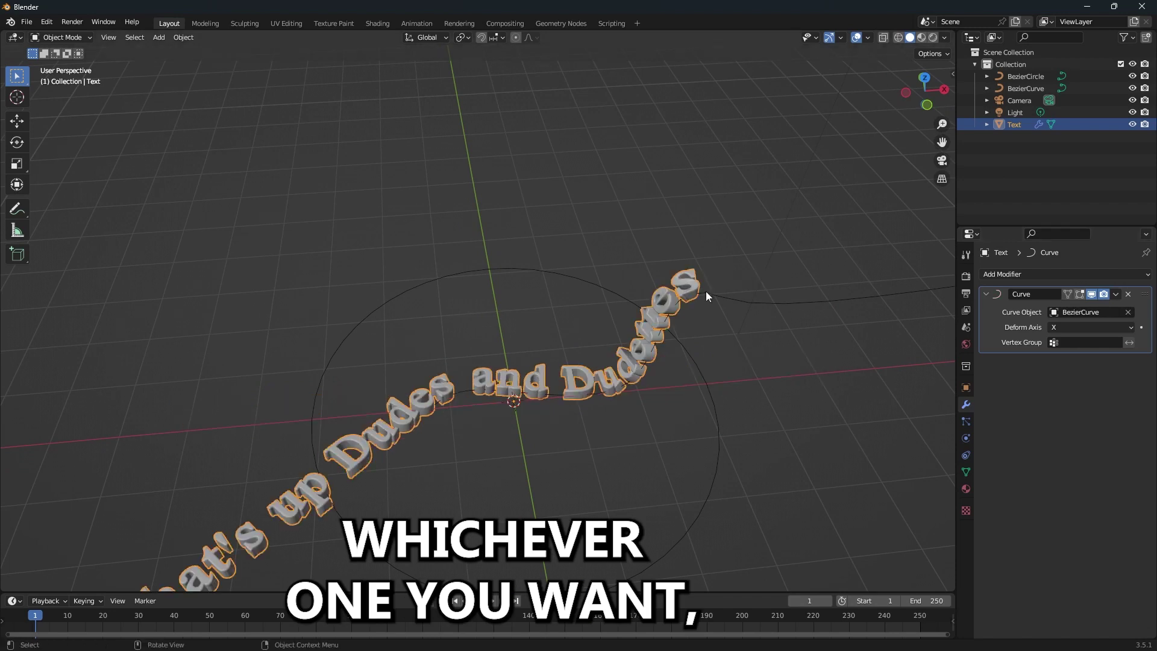
Move the text back along the X axis to the start of the curve and insert a Location keyframe at frame 1.
scroll(702, 313, down, 3)
middle_drag(529, 381, 703, 425)
key(g)
key(x)
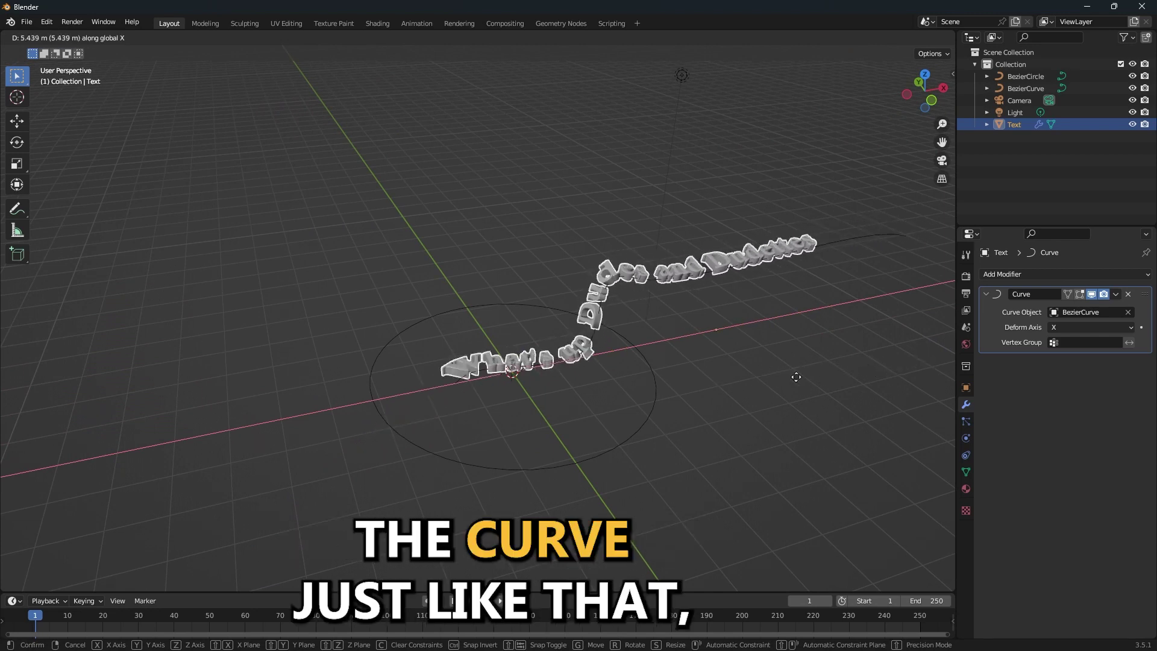
click(467, 440)
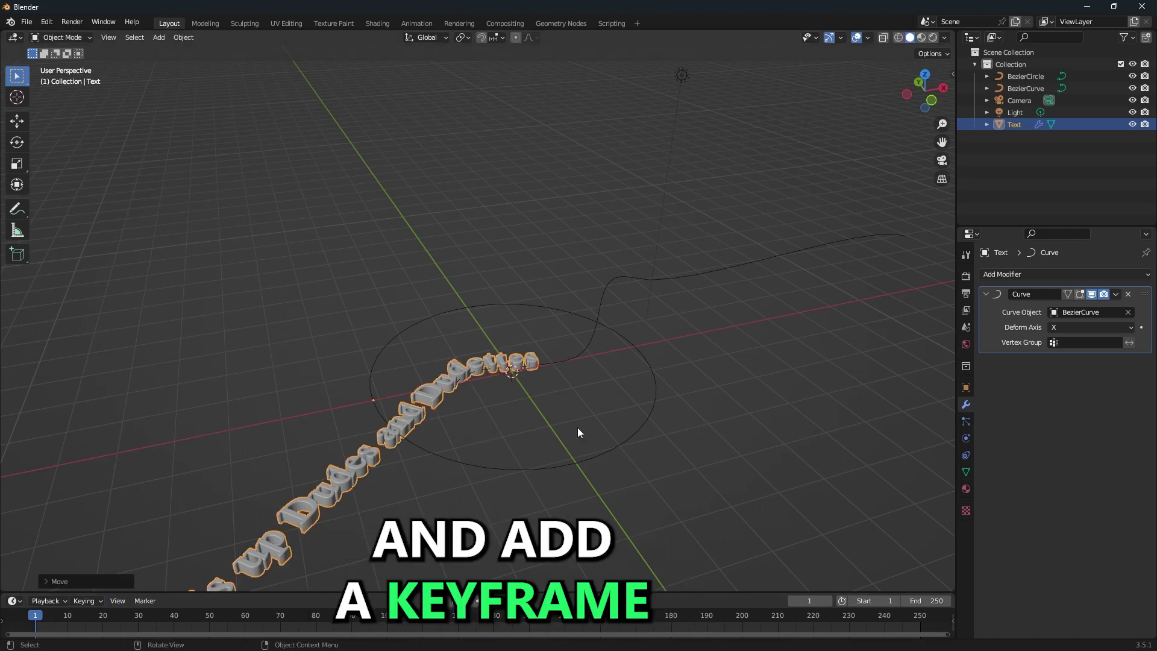
key(i)
click(626, 370)
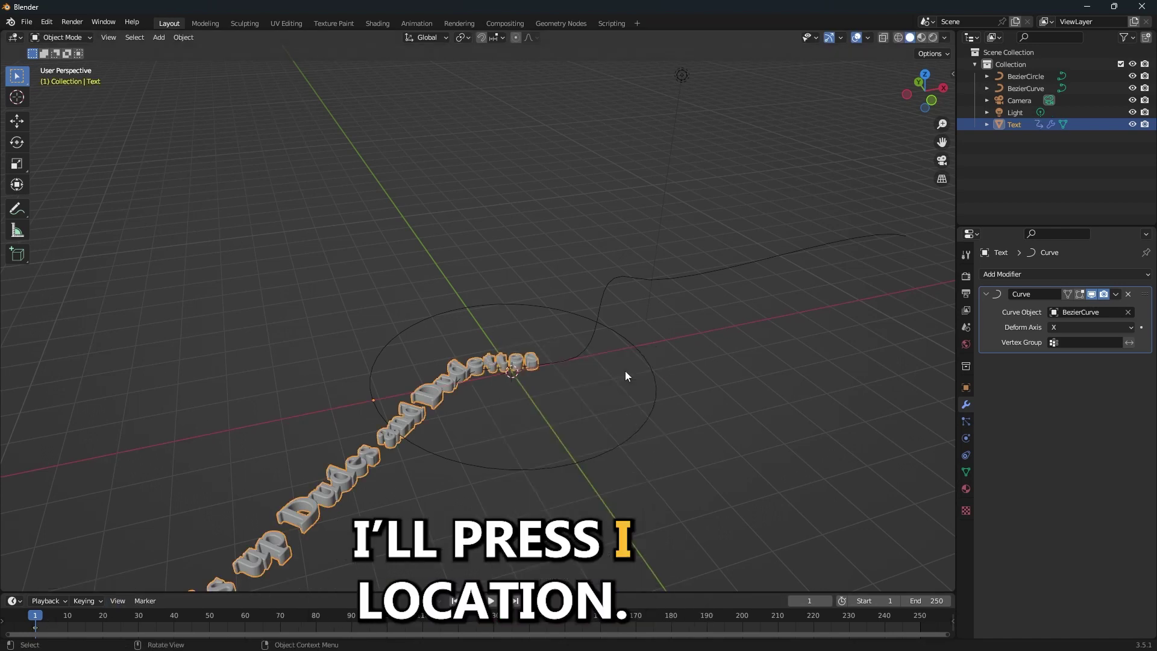
At frame 50, move the text along X to the far end of the curve and insert a Location keyframe.
drag(61, 616, 209, 620)
key(g)
key(x)
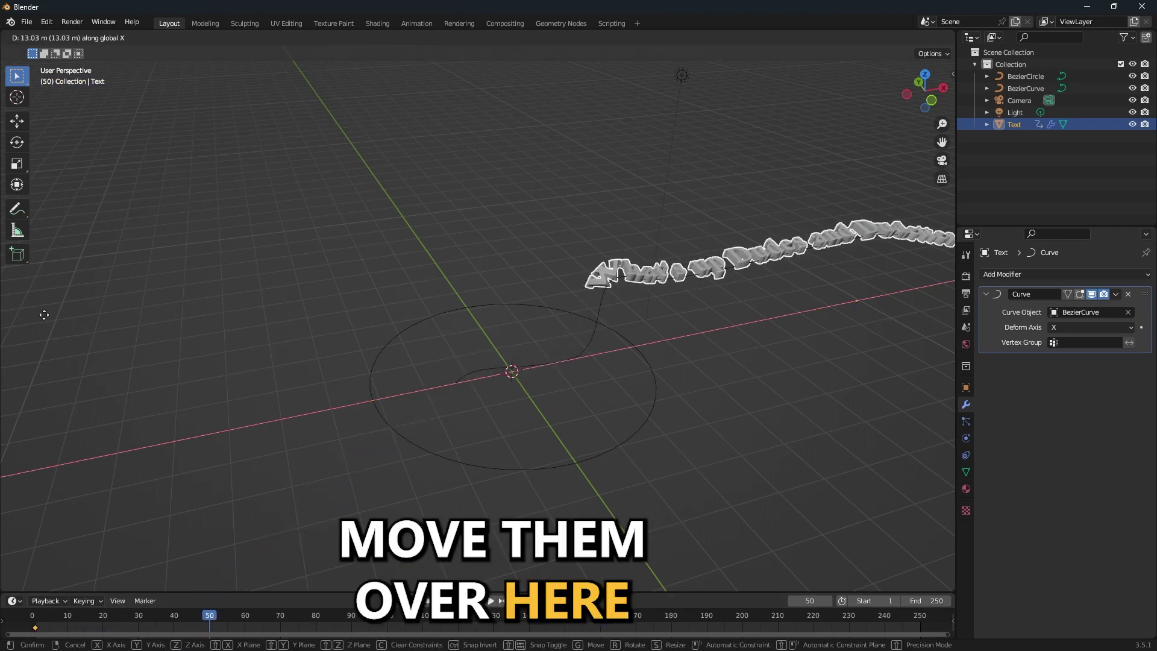
click(258, 292)
key(i)
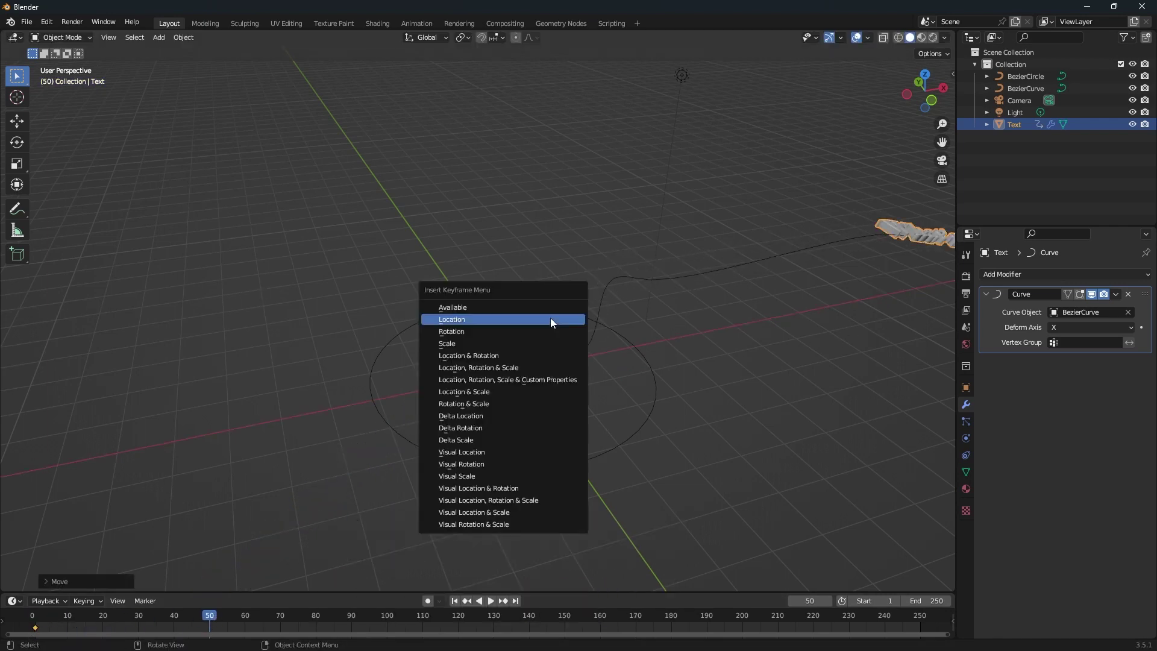
click(551, 320)
Play back the animation of the text travelling along the curve, starting from the first frames.
drag(211, 615, 60, 624)
click(495, 601)
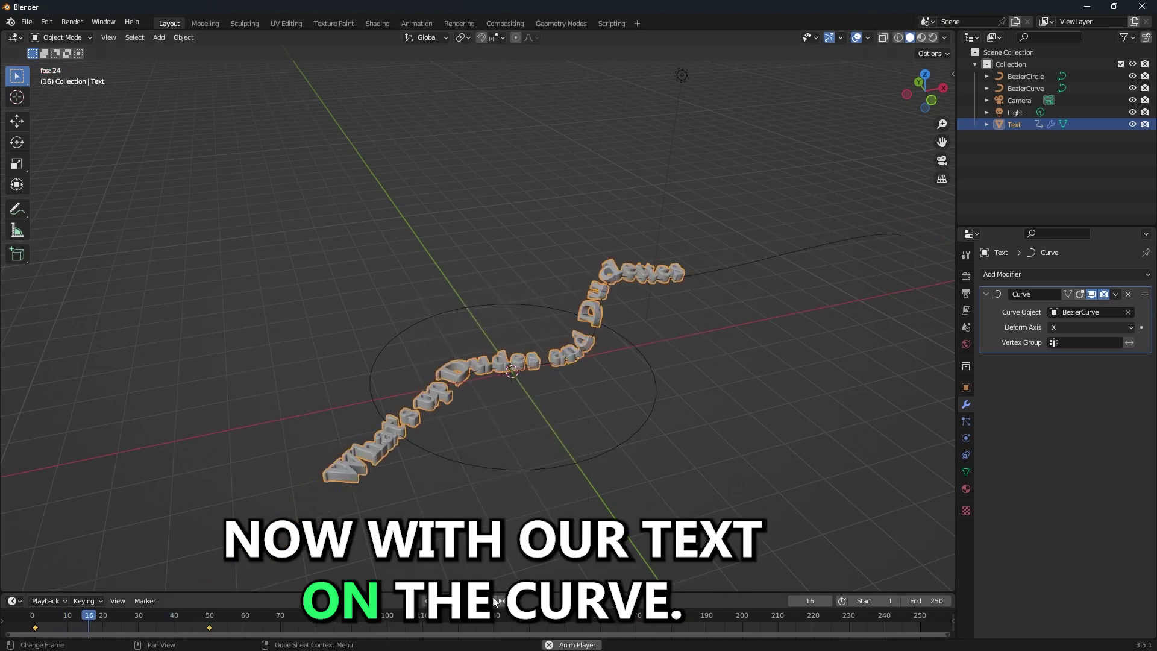
click(495, 601)
middle_drag(636, 491, 762, 399)
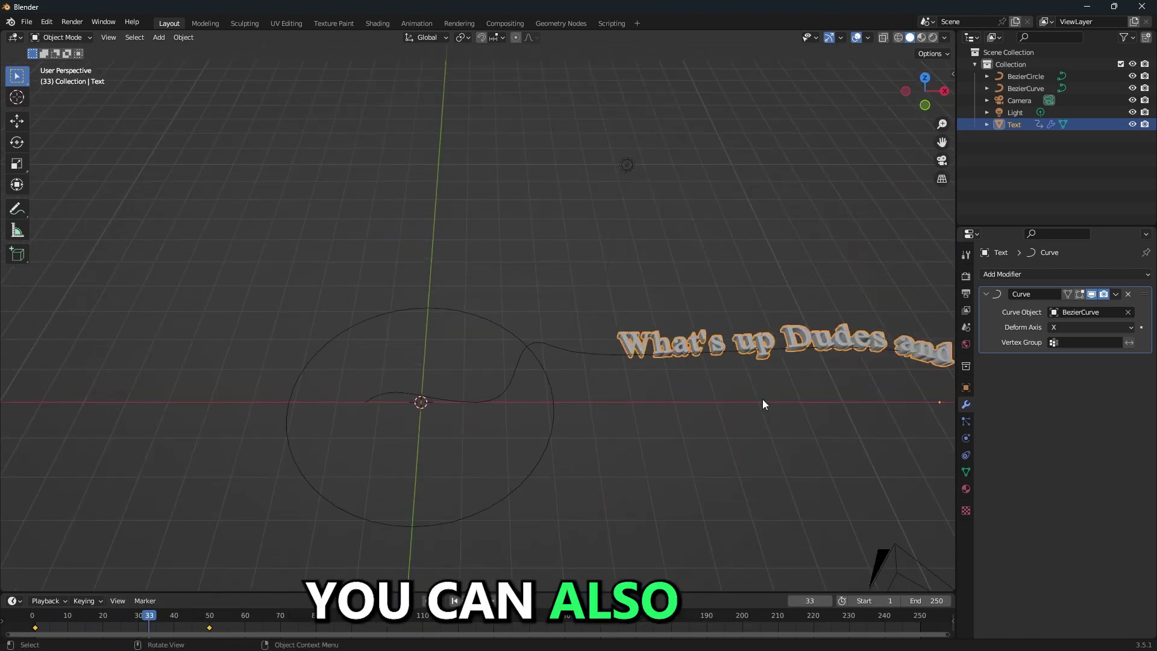
Change the Curve modifier's curve object on the text to BezierCircle.
click(426, 310)
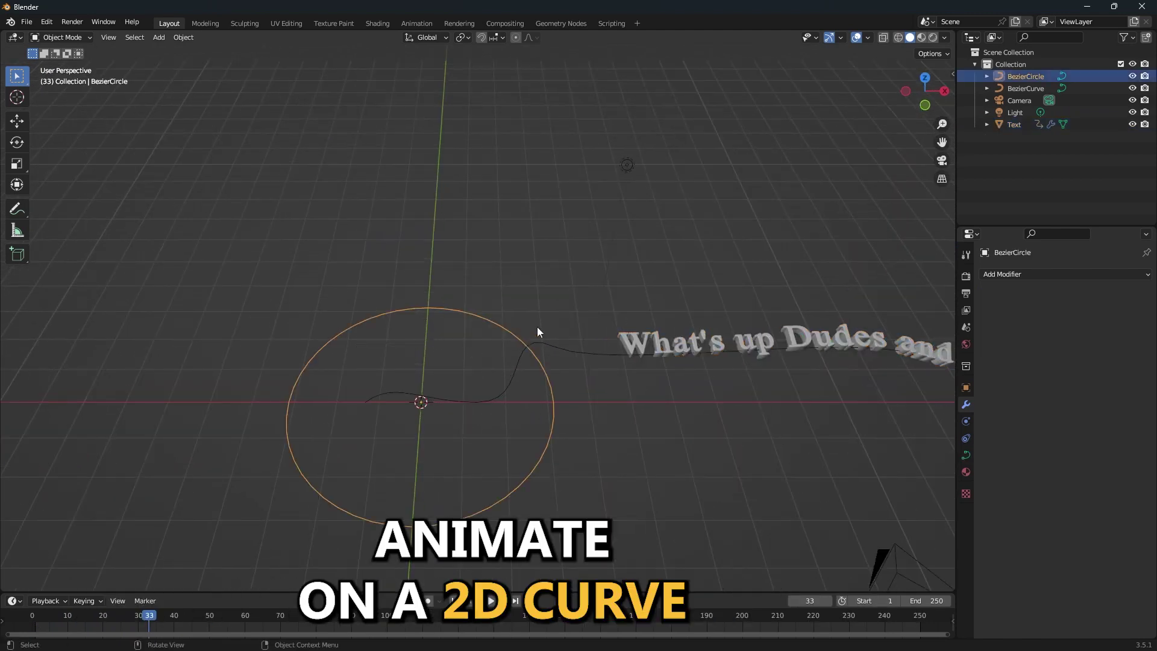
click(691, 355)
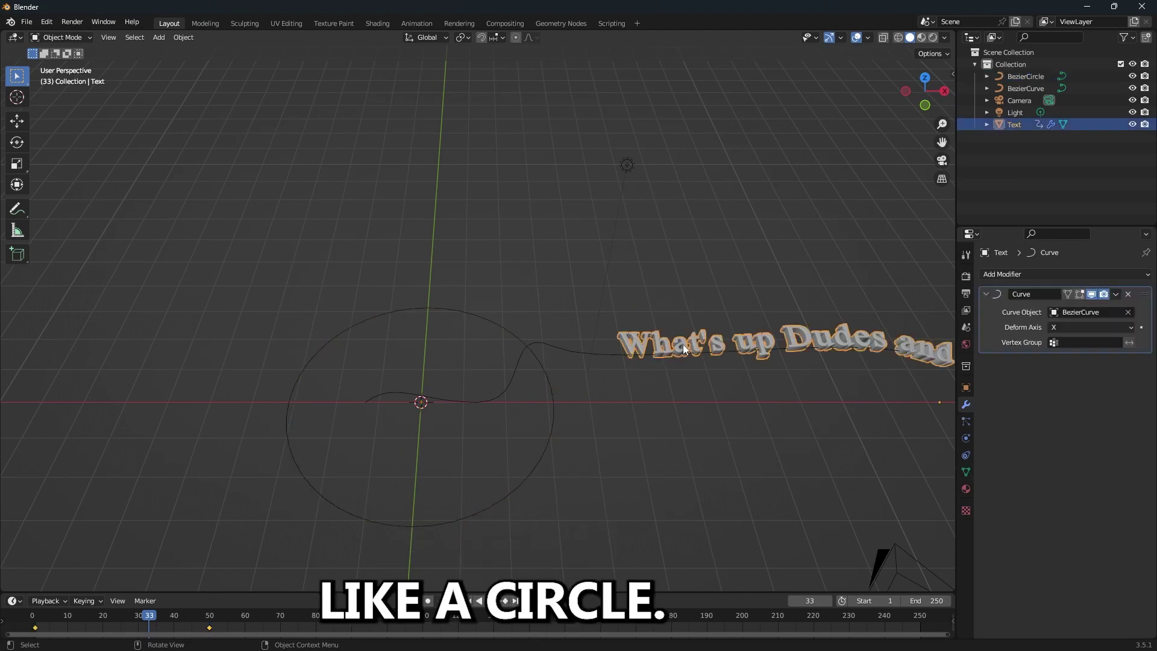
click(1128, 311)
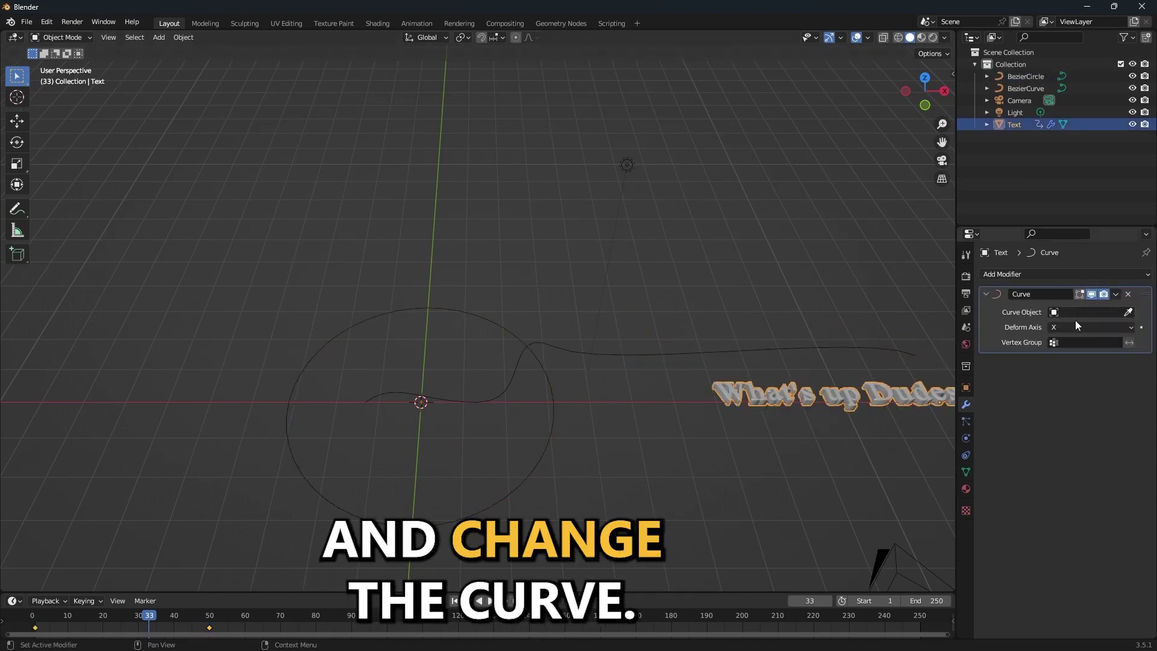
click(1128, 312)
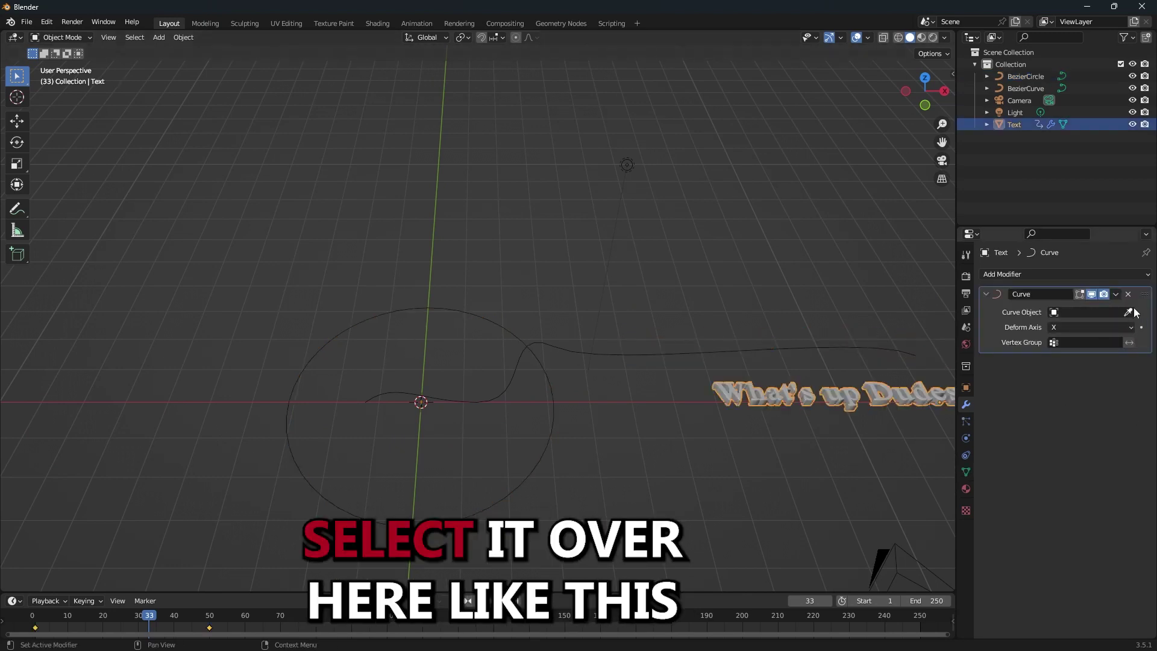
click(454, 310)
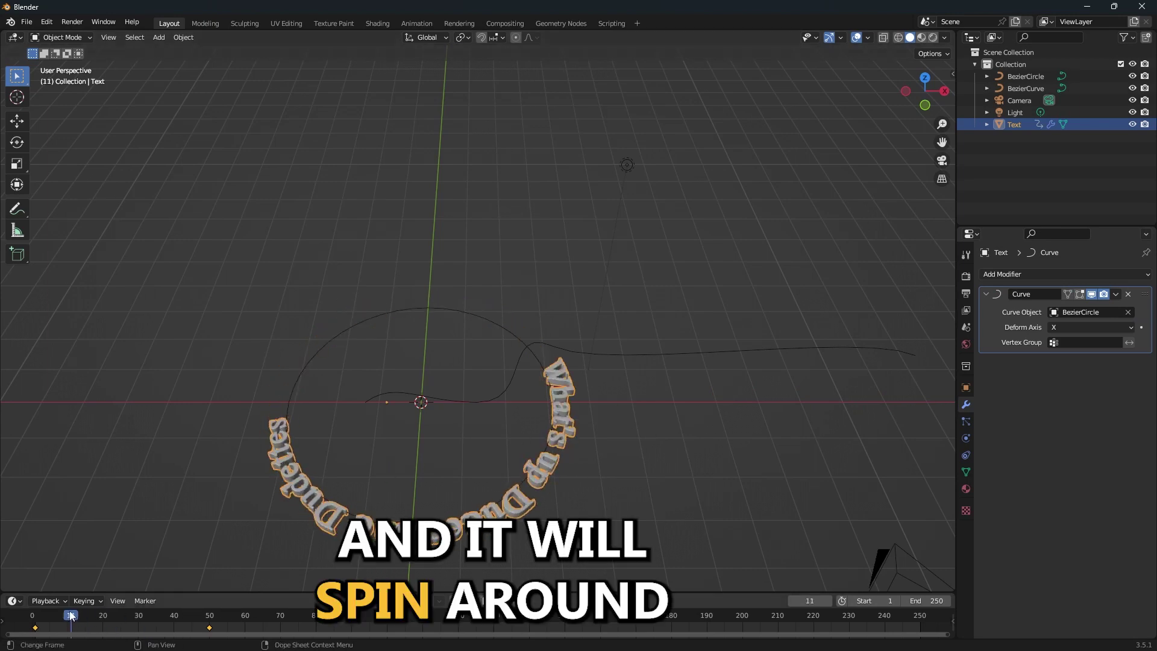